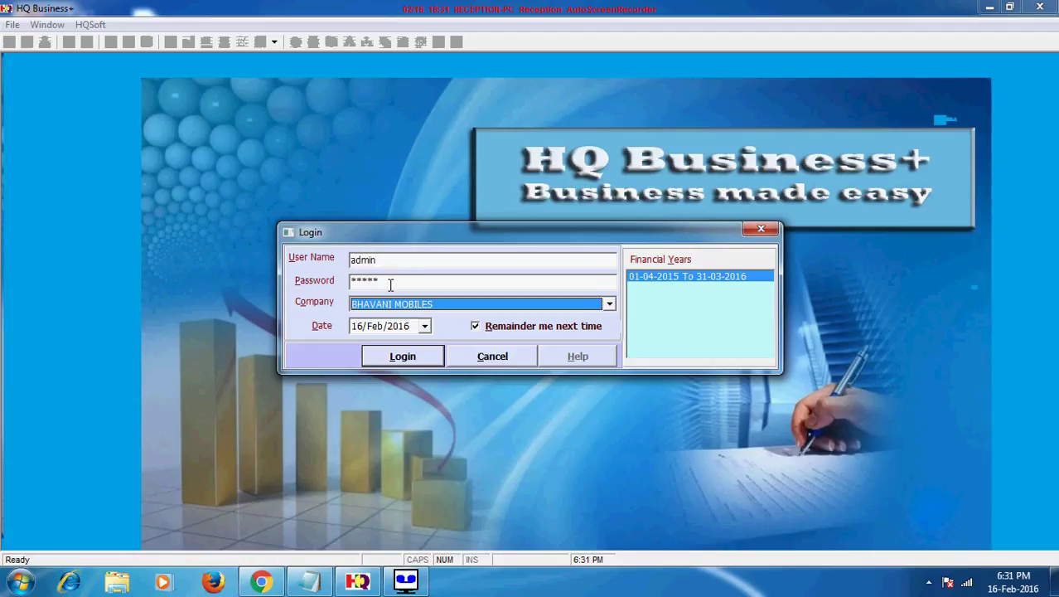
# Log in to the company BHAVANI MOBILES for the 01-04-2015 to 31-03-2016 financial year
pyautogui.click(403, 309)
pyautogui.click(404, 309)
pyautogui.click(408, 356)
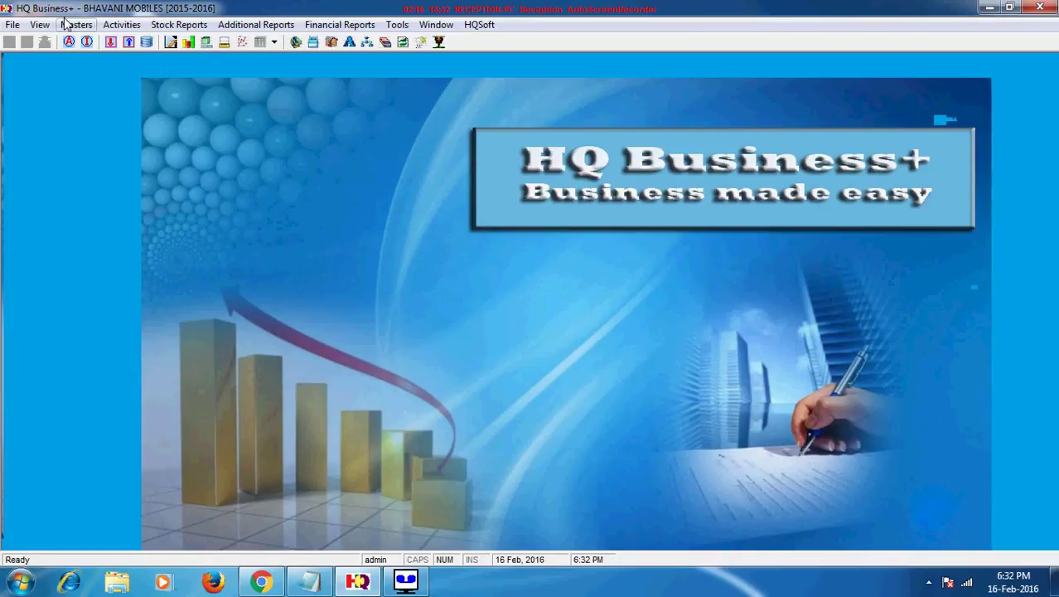
# Review the product group and company lists in the Manufactures master, and close it
pyautogui.click(72, 24)
pyautogui.moveTo(123, 46)
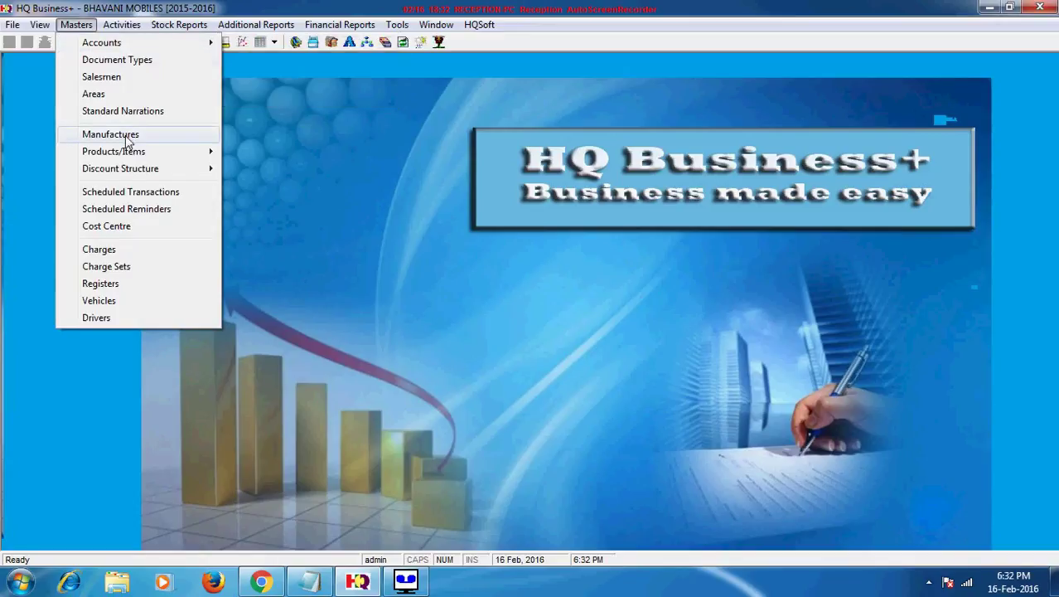
pyautogui.moveTo(129, 155)
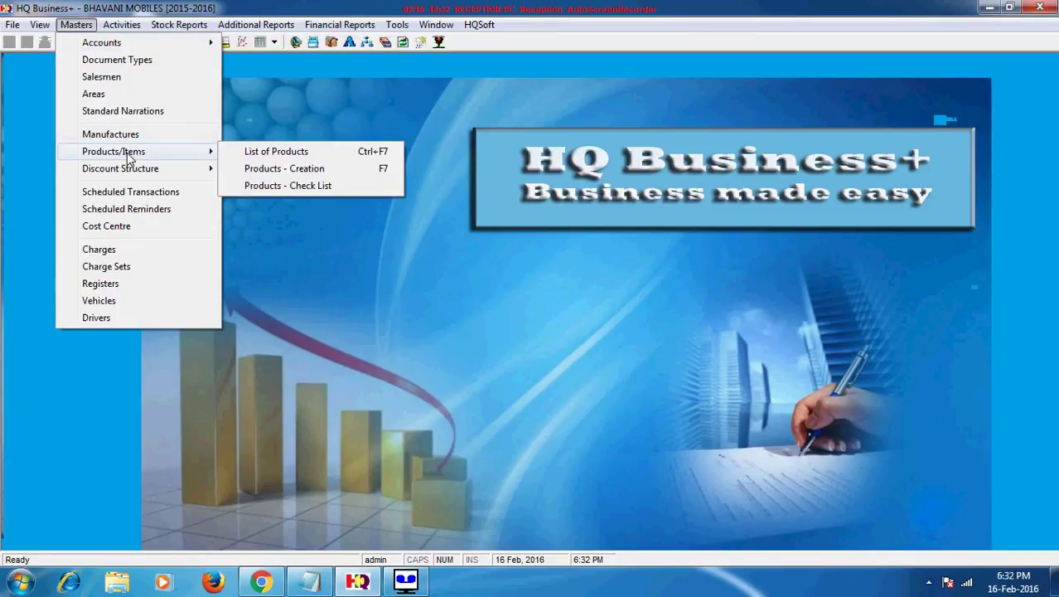
pyautogui.click(134, 136)
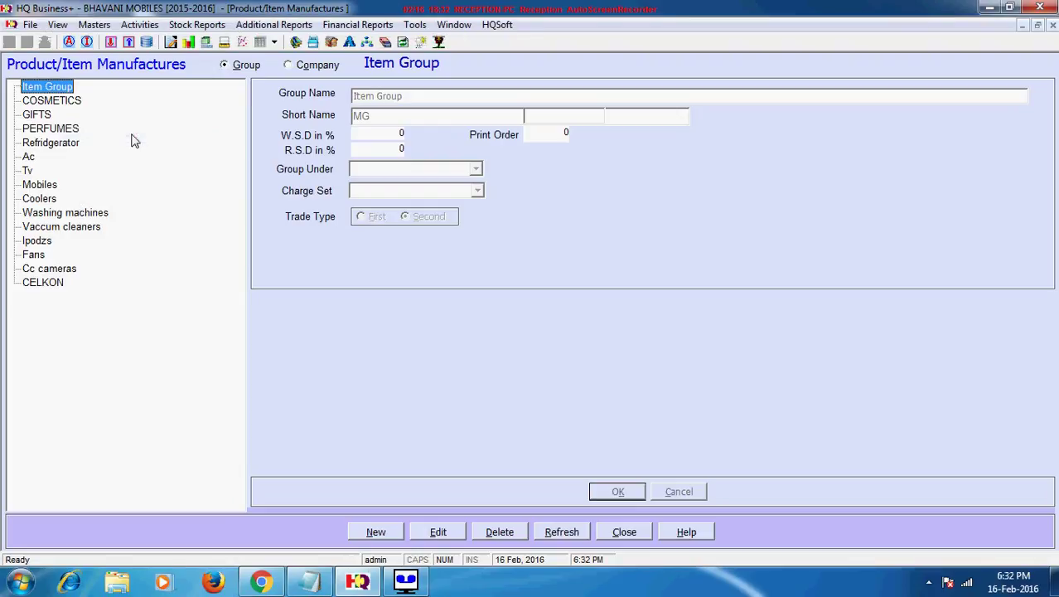
pyautogui.click(236, 68)
pyautogui.click(315, 68)
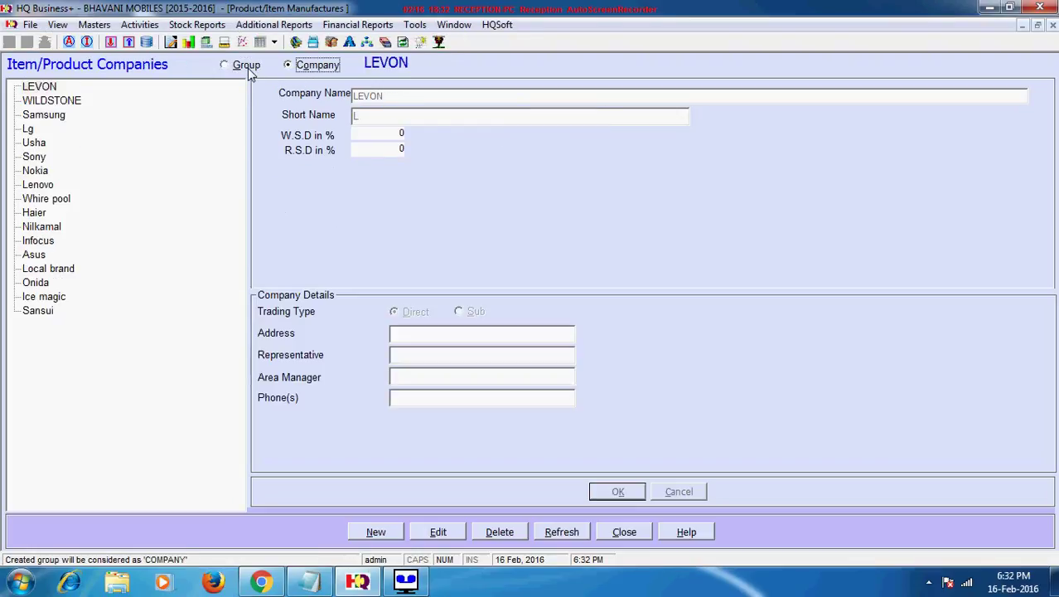
pyautogui.click(234, 69)
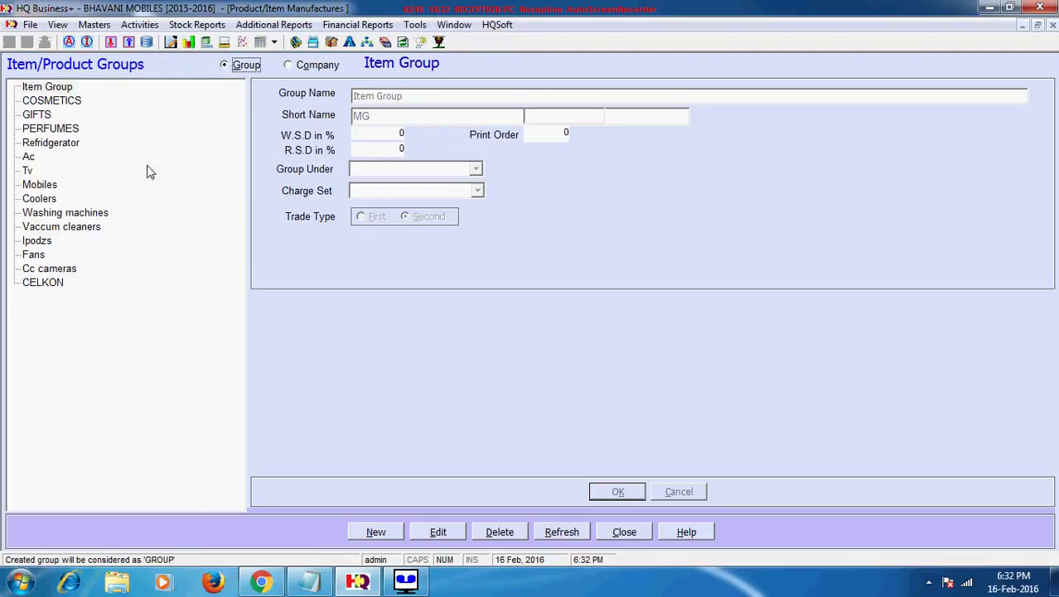
pyautogui.click(299, 67)
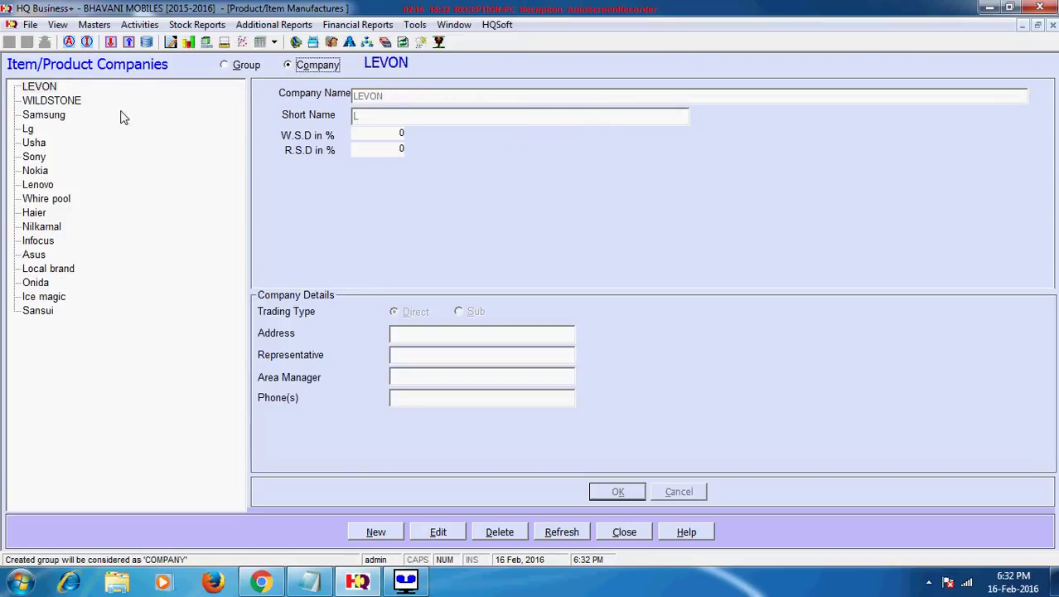
pyautogui.click(630, 533)
# Find the existing product CELKON 101 through the product creation form and open its record
pyautogui.click(76, 24)
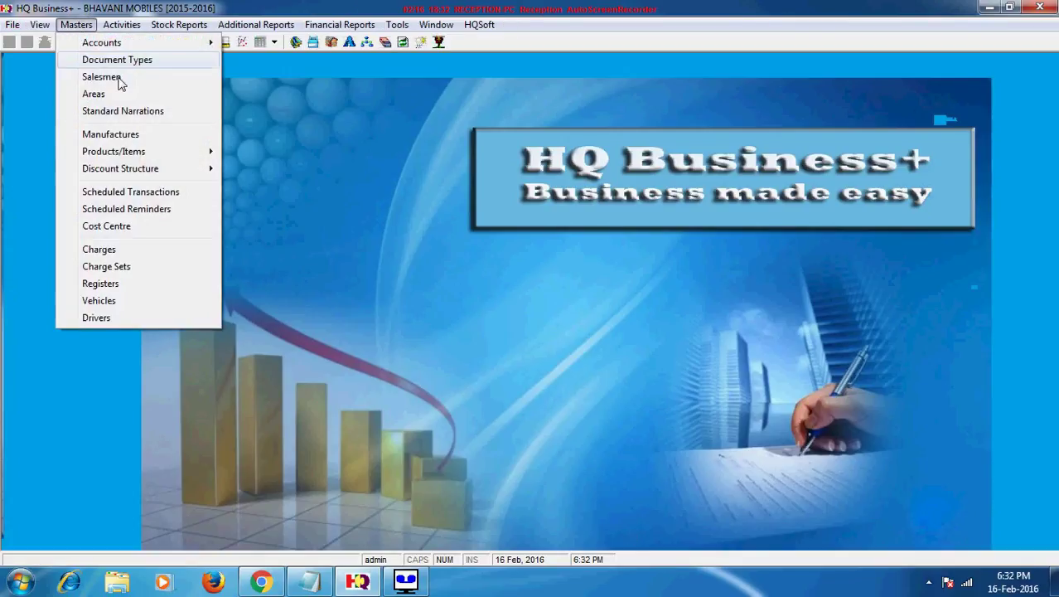
pyautogui.moveTo(122, 152)
pyautogui.click(298, 171)
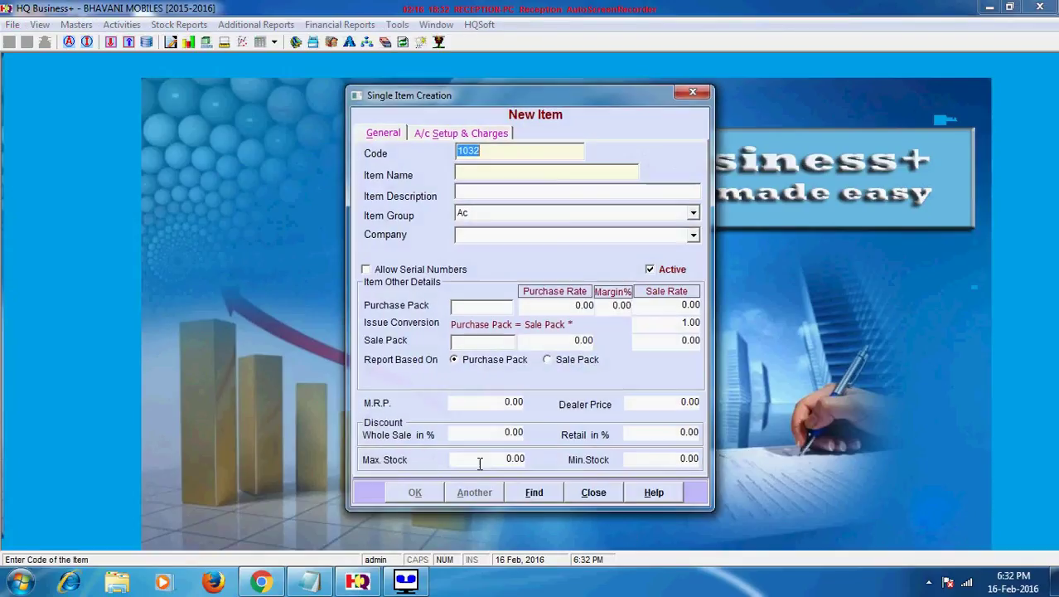
pyautogui.click(532, 492)
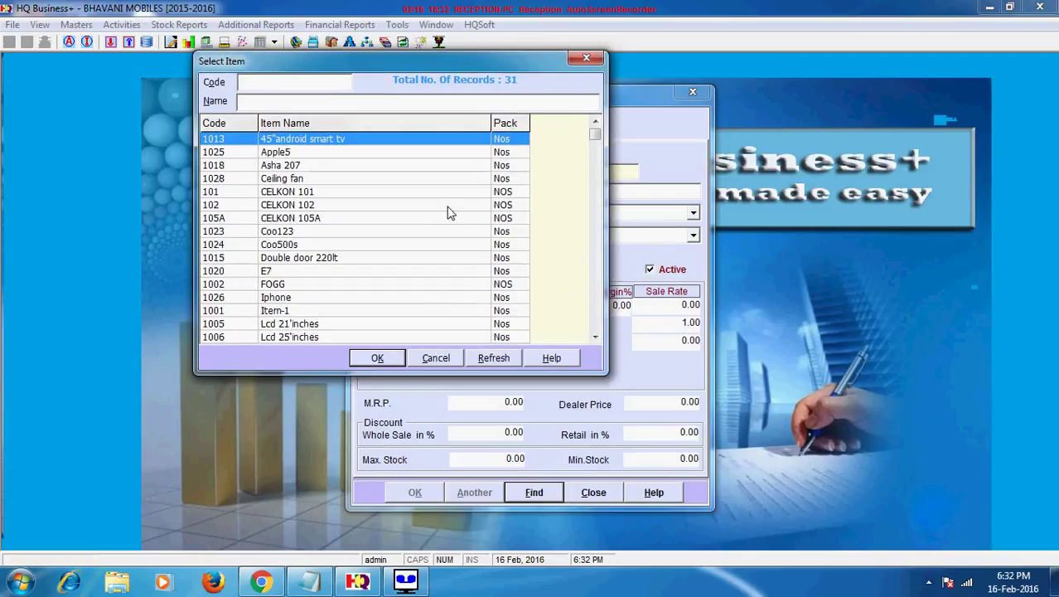
pyautogui.click(305, 197)
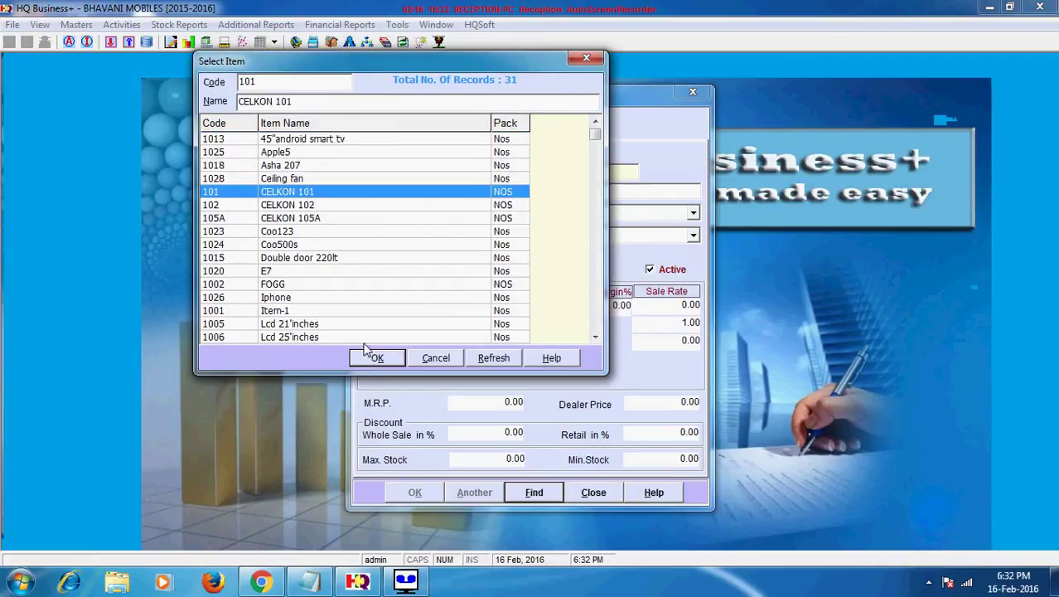
pyautogui.click(374, 361)
pyautogui.click(566, 343)
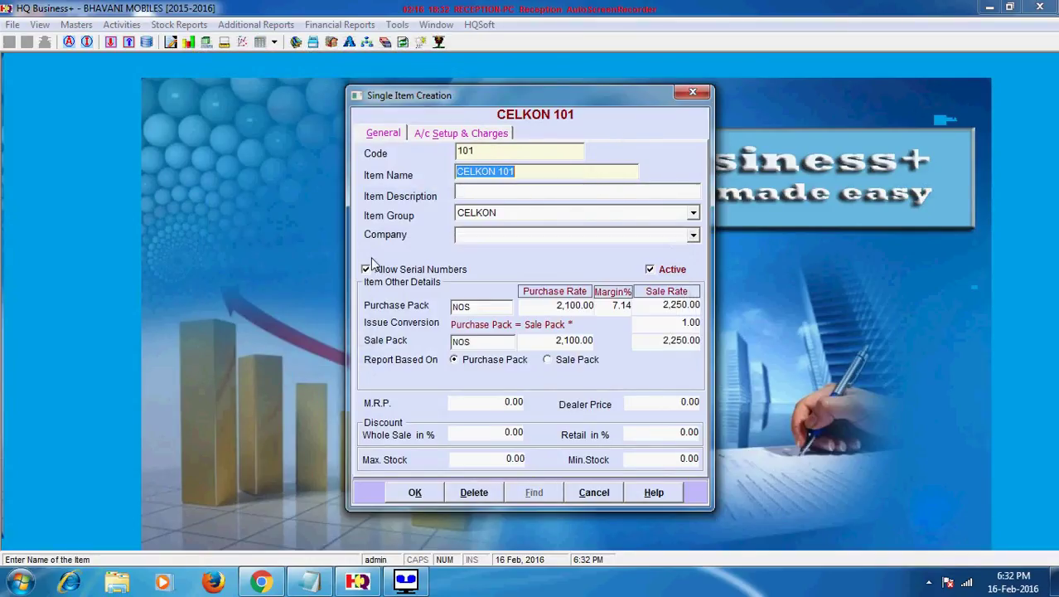
# Review the code, name, group, company and account setup of the CELKON 101 item, and confirm the record
pyautogui.click(489, 154)
pyautogui.click(535, 169)
pyautogui.click(552, 217)
pyautogui.click(553, 236)
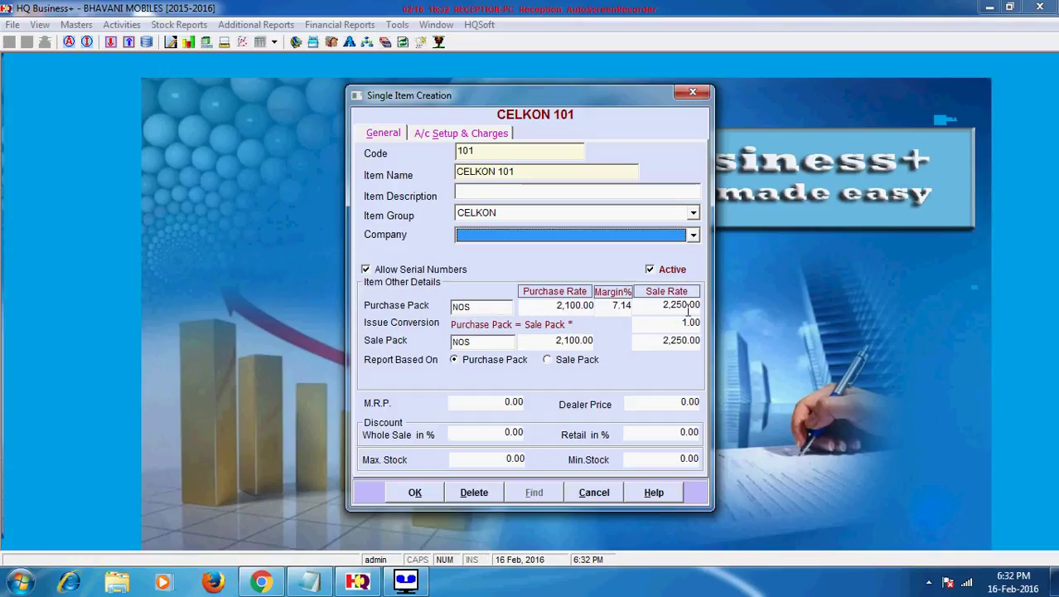
pyautogui.click(460, 133)
pyautogui.click(383, 133)
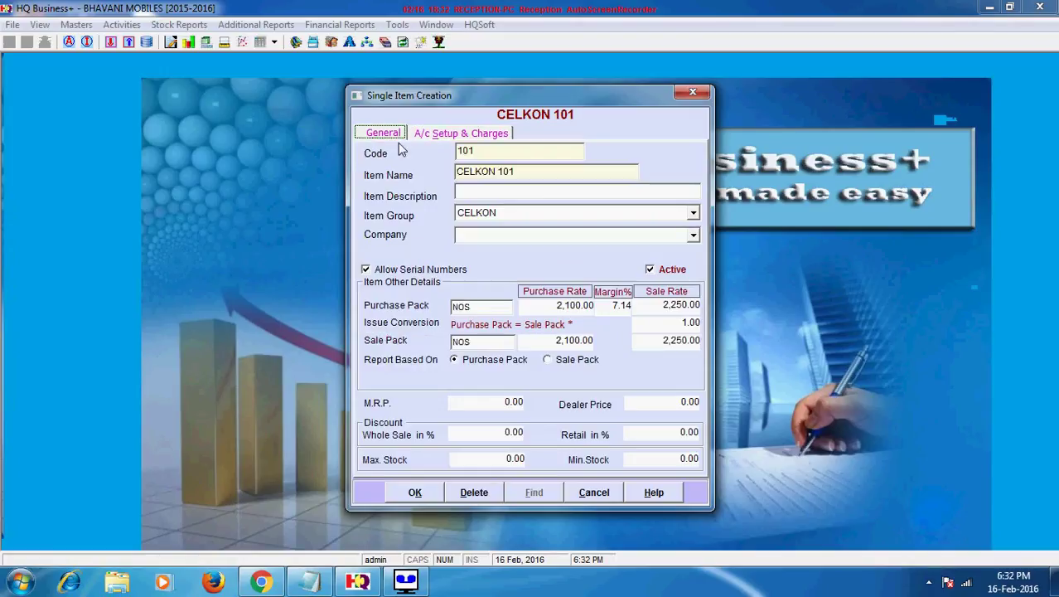
pyautogui.click(416, 493)
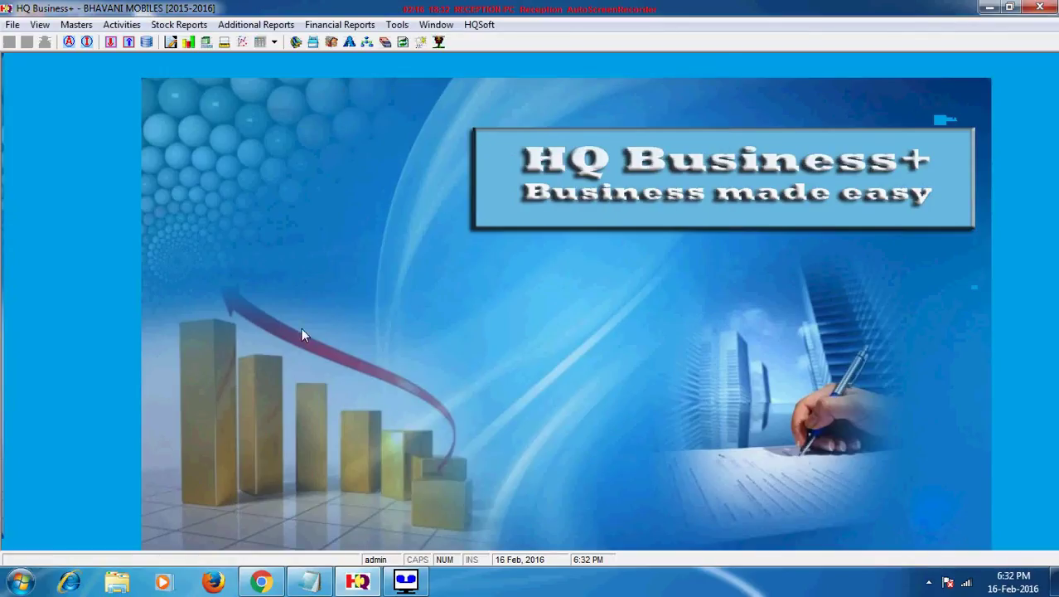
# Open the single account creation form and browse the available account types, keeping Customer
pyautogui.click(77, 24)
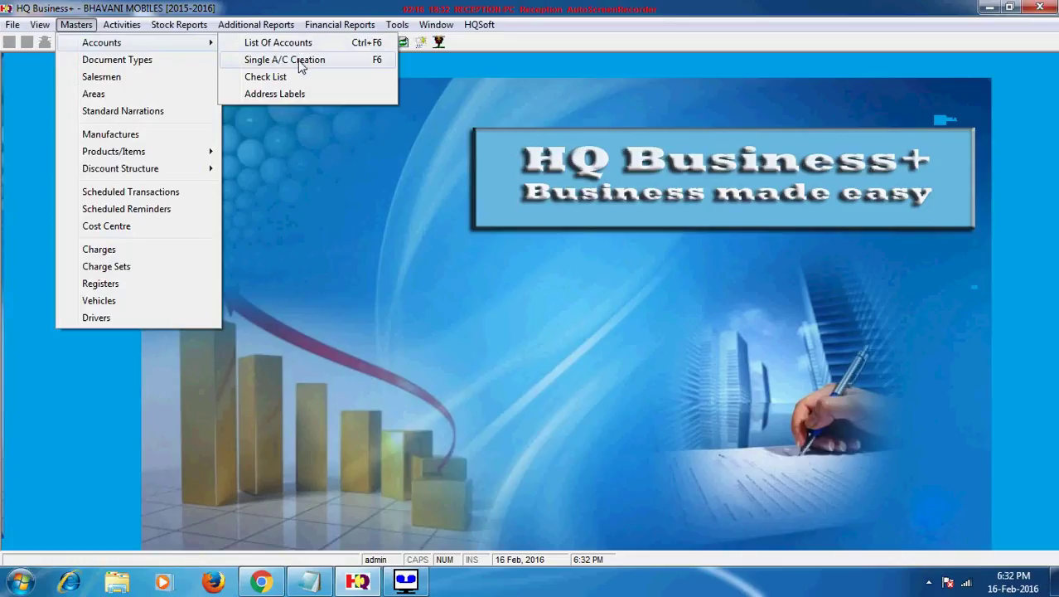
pyautogui.click(302, 61)
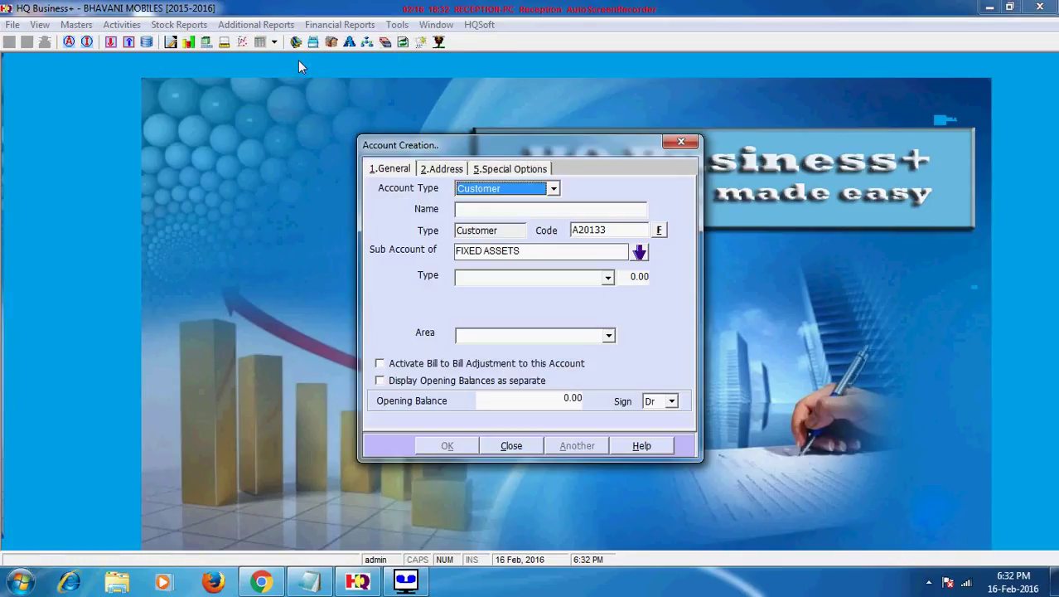
pyautogui.click(554, 189)
pyautogui.click(555, 190)
pyautogui.click(554, 189)
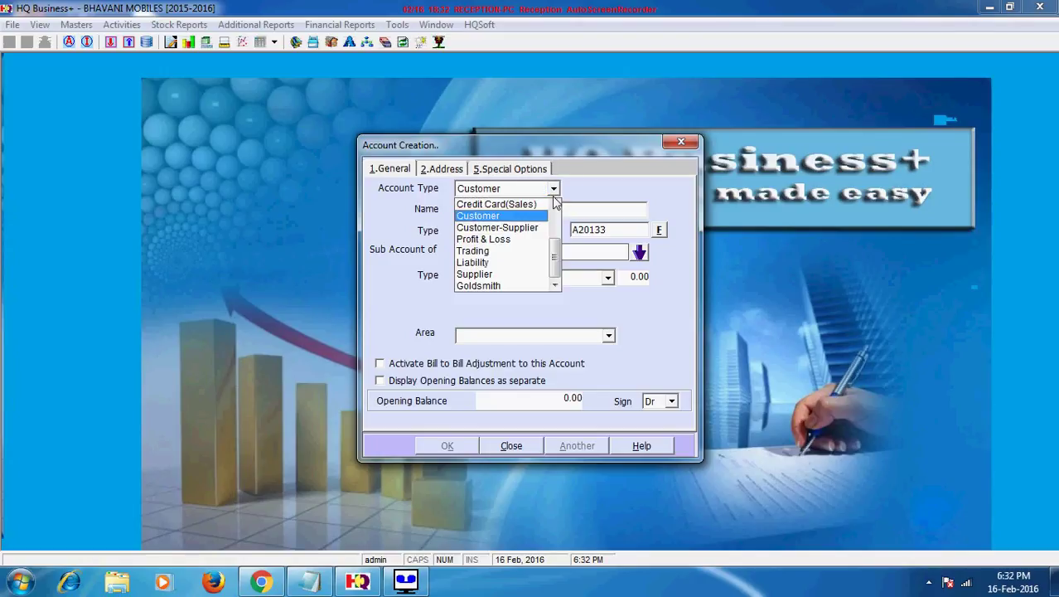
pyautogui.press('Down')
pyautogui.press('Down')
pyautogui.press('Down')
pyautogui.press('Down')
pyautogui.click(556, 191)
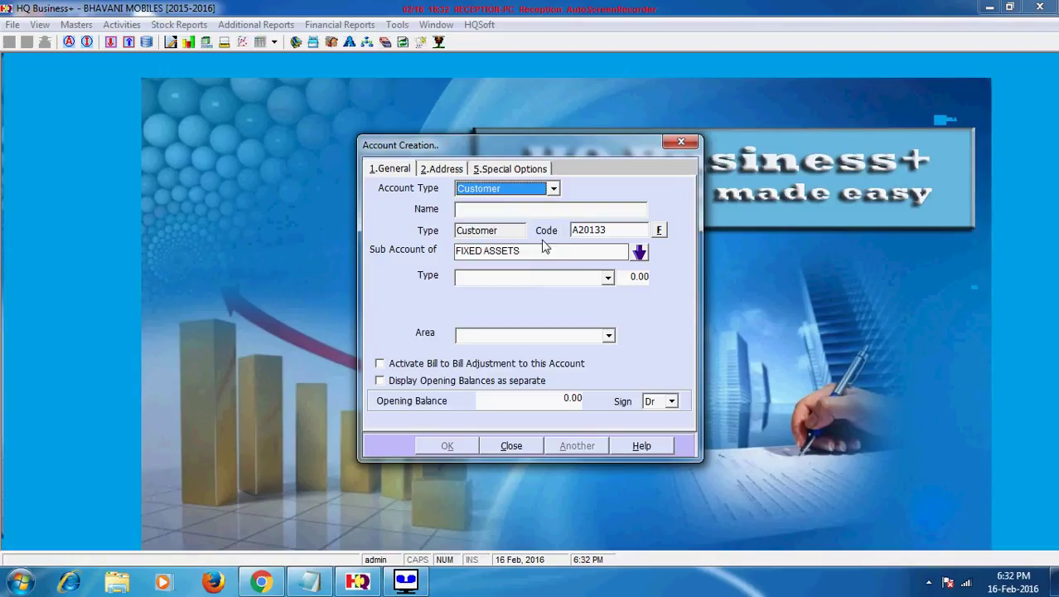
# View the address details section of the new account form and close the form without saving
pyautogui.click(443, 169)
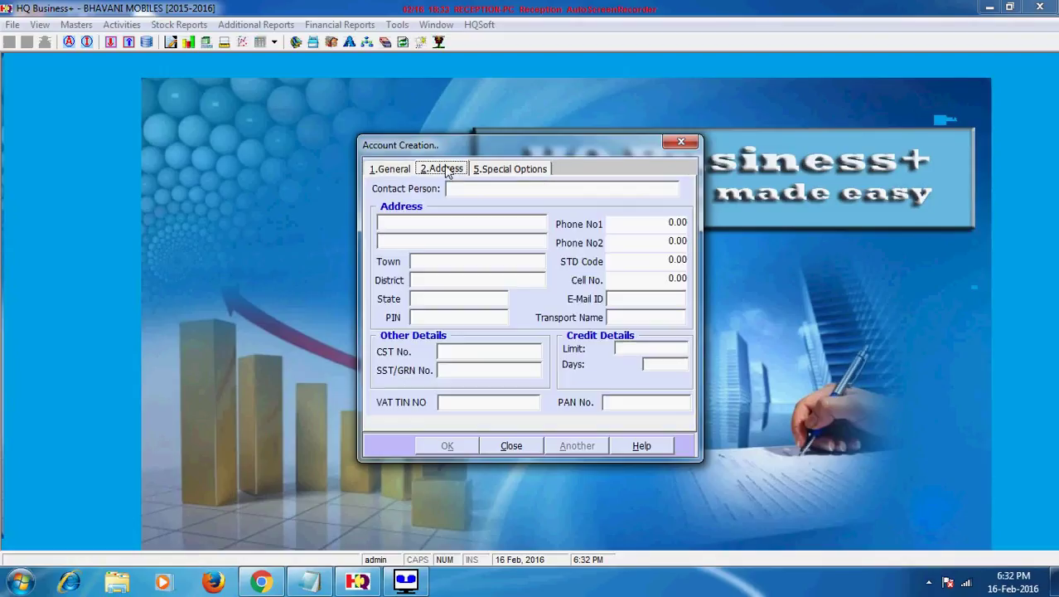
pyautogui.click(391, 169)
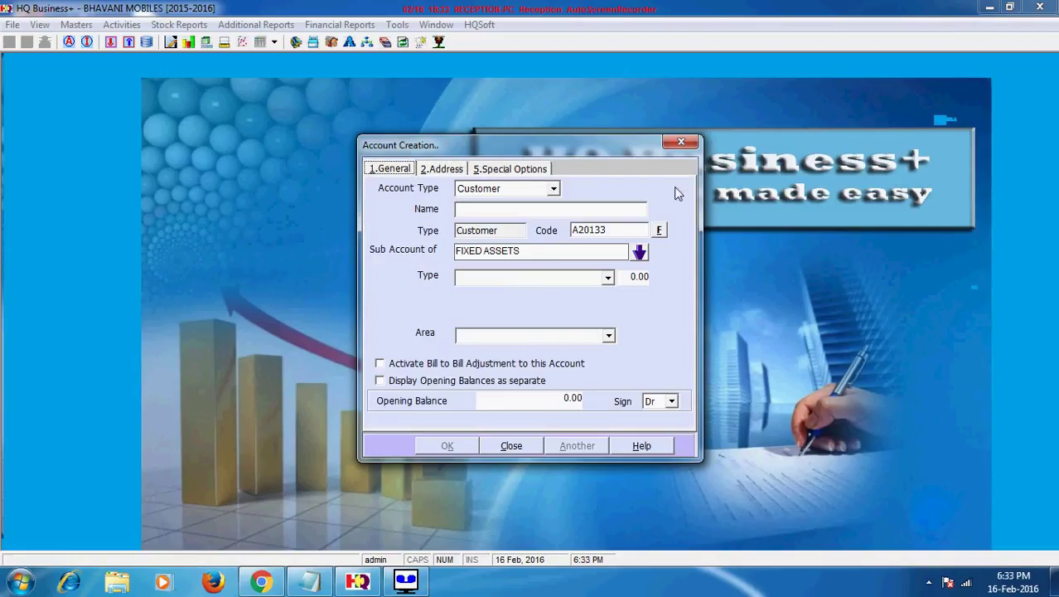
pyautogui.click(680, 144)
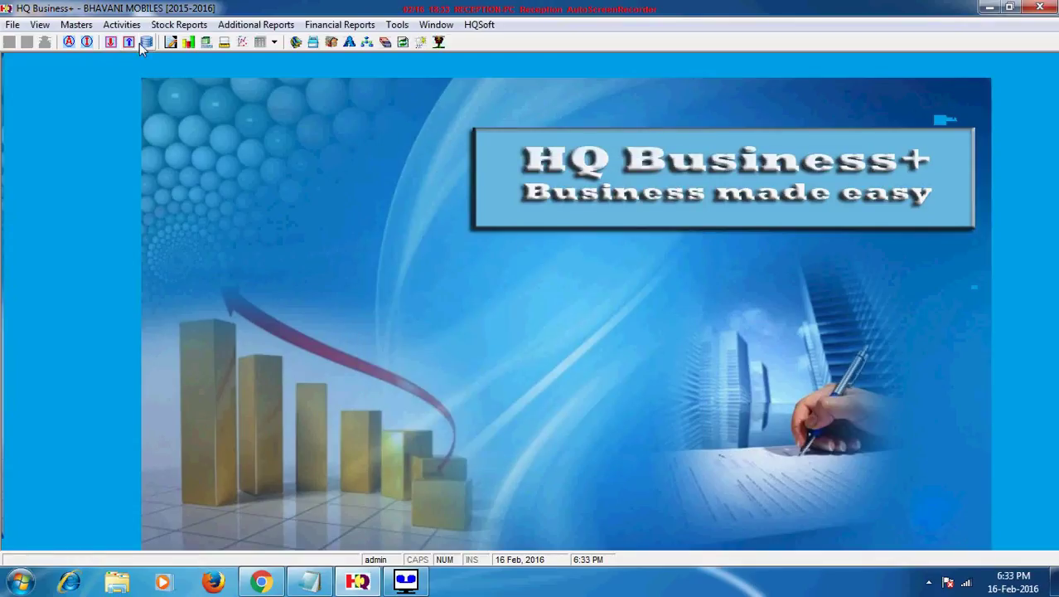
# Open the credit purchase bill Cre-Pur 4 from the goods inward documents for editing
pyautogui.click(114, 41)
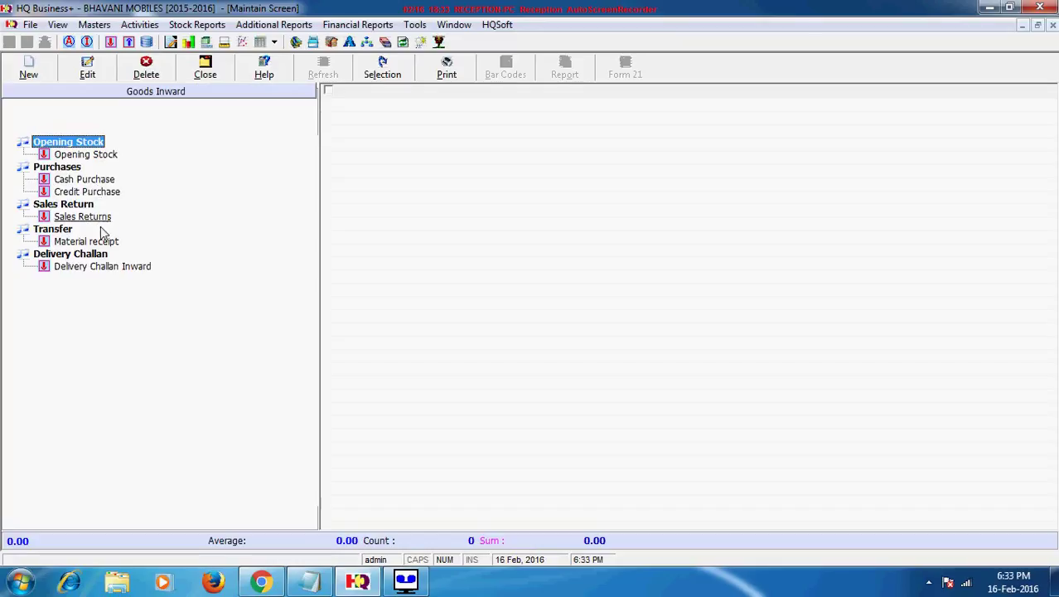
pyautogui.click(106, 190)
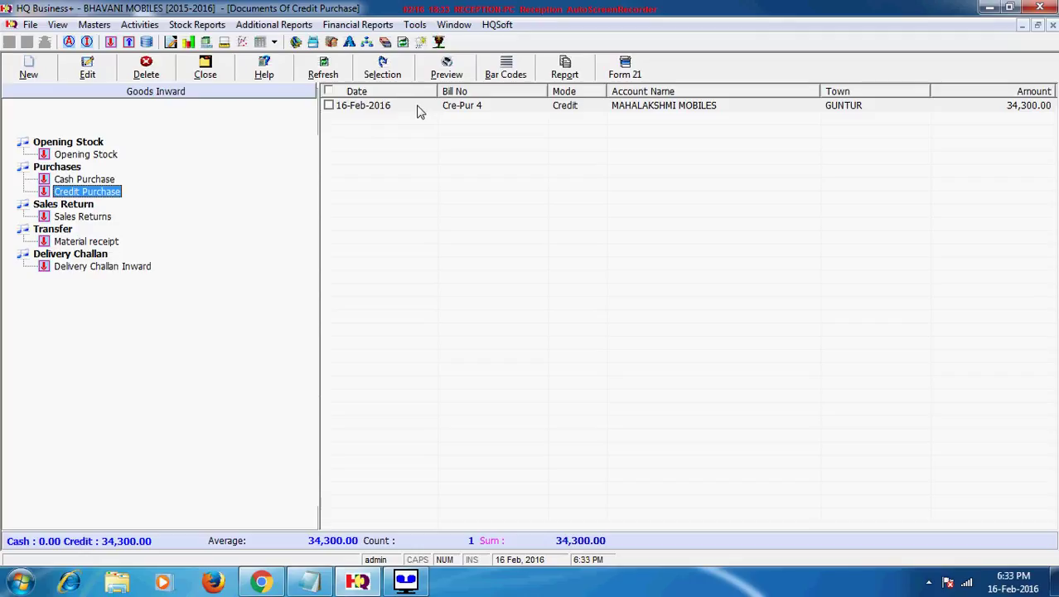
pyautogui.click(421, 108)
pyautogui.rightClick(420, 111)
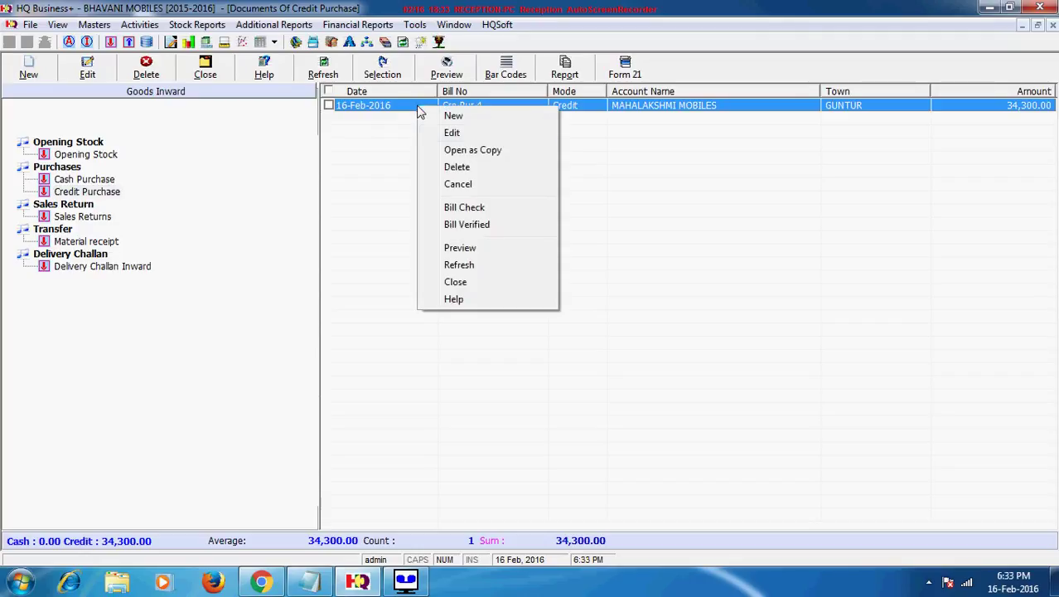
pyautogui.click(451, 130)
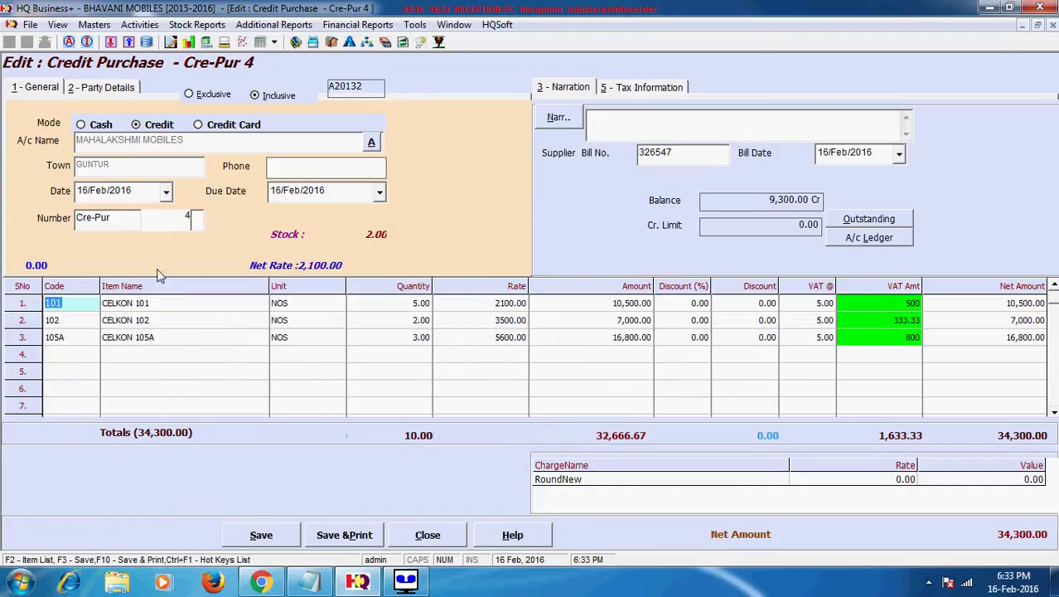
# Reselect MAHALAKSHMI MOBILES as the purchase's supplier account and check the supplier bill number and bill date fields
pyautogui.click(371, 142)
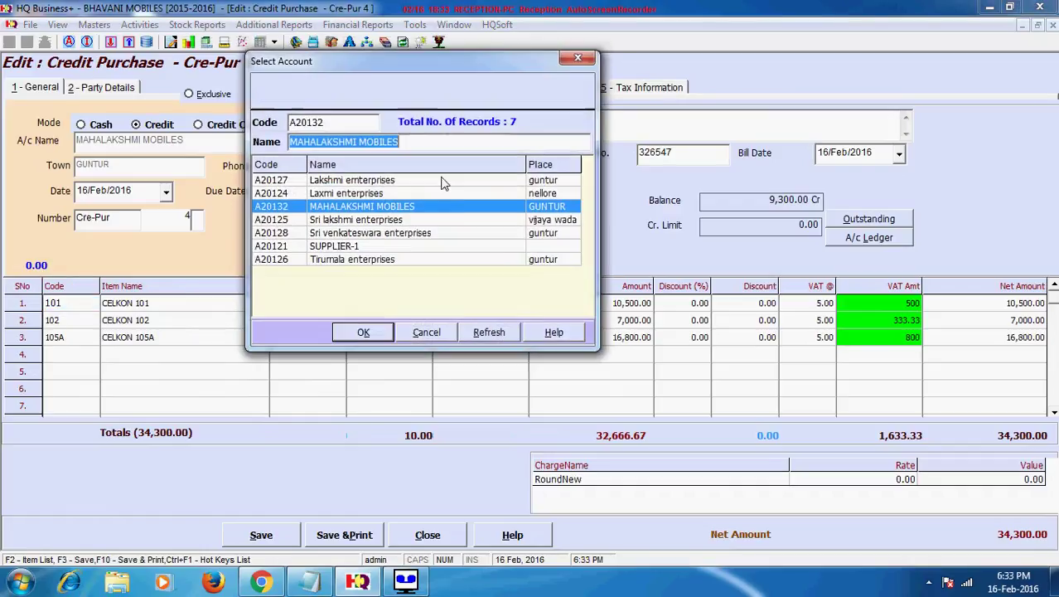
pyautogui.click(371, 336)
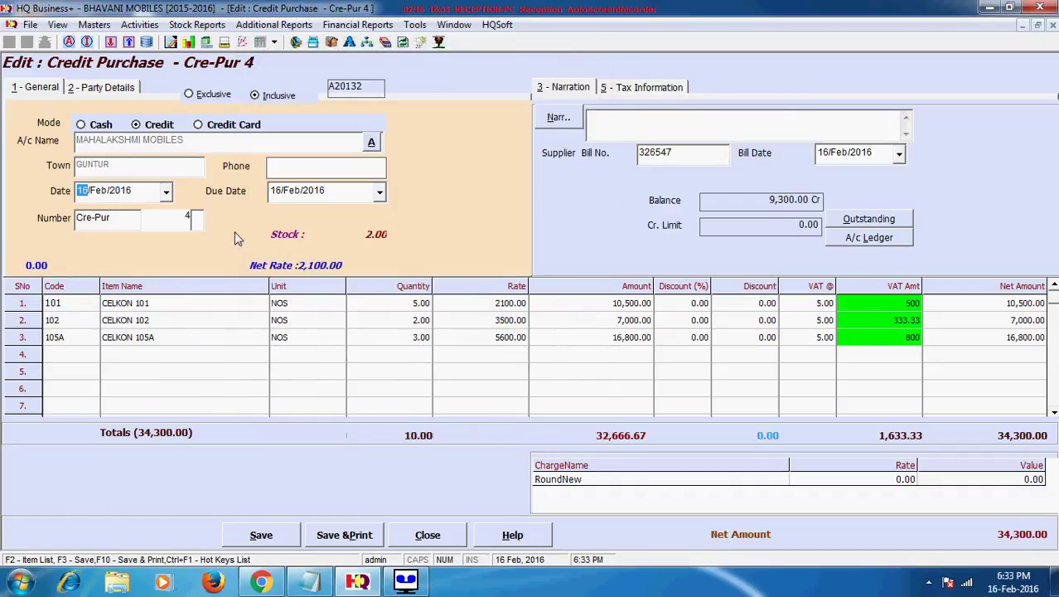
pyautogui.click(681, 154)
pyautogui.click(888, 157)
# Step through the CELKON 101 purchase line to its serial number details and confirm the existing entries
pyautogui.click(84, 307)
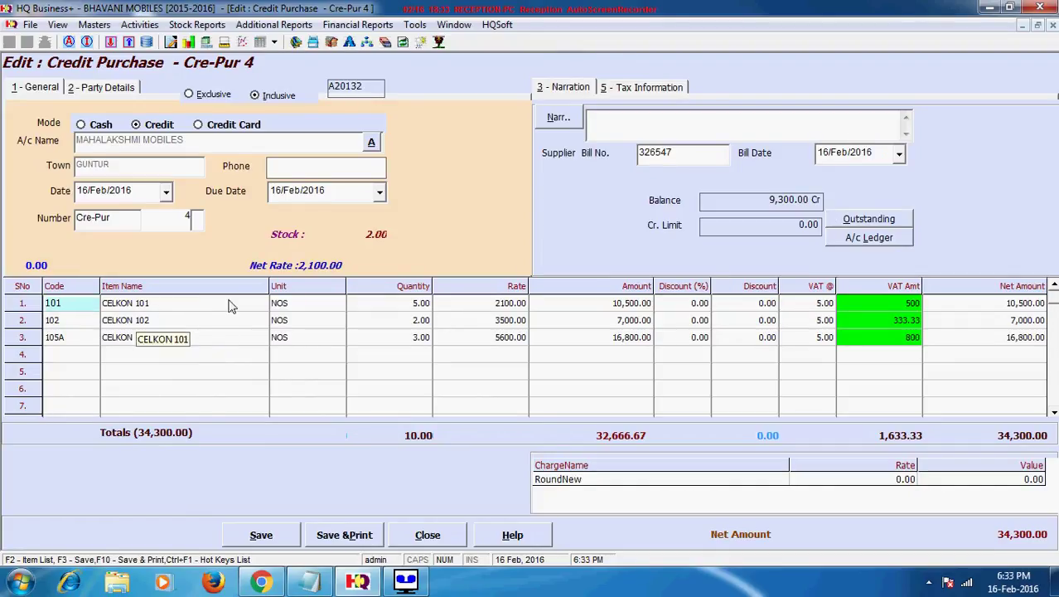
pyautogui.press('Return')
pyautogui.press('Return')
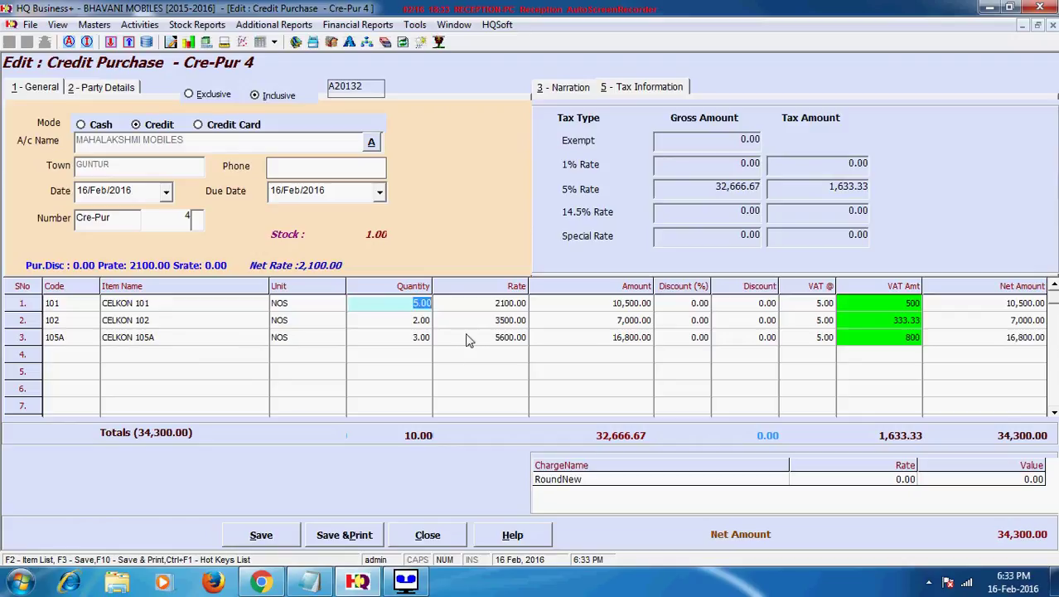
pyautogui.press('Return')
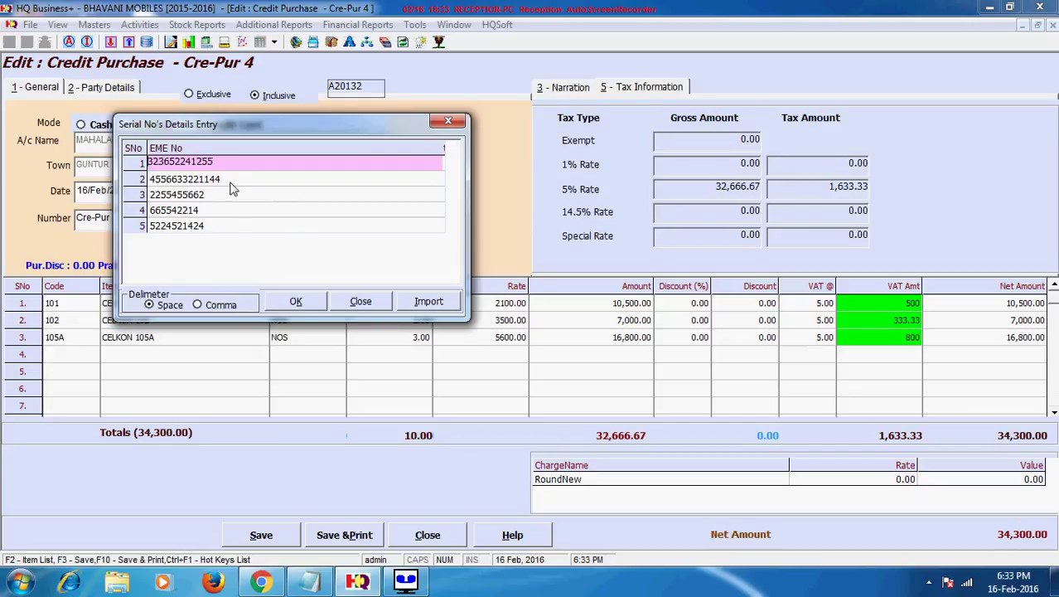
pyautogui.click(296, 303)
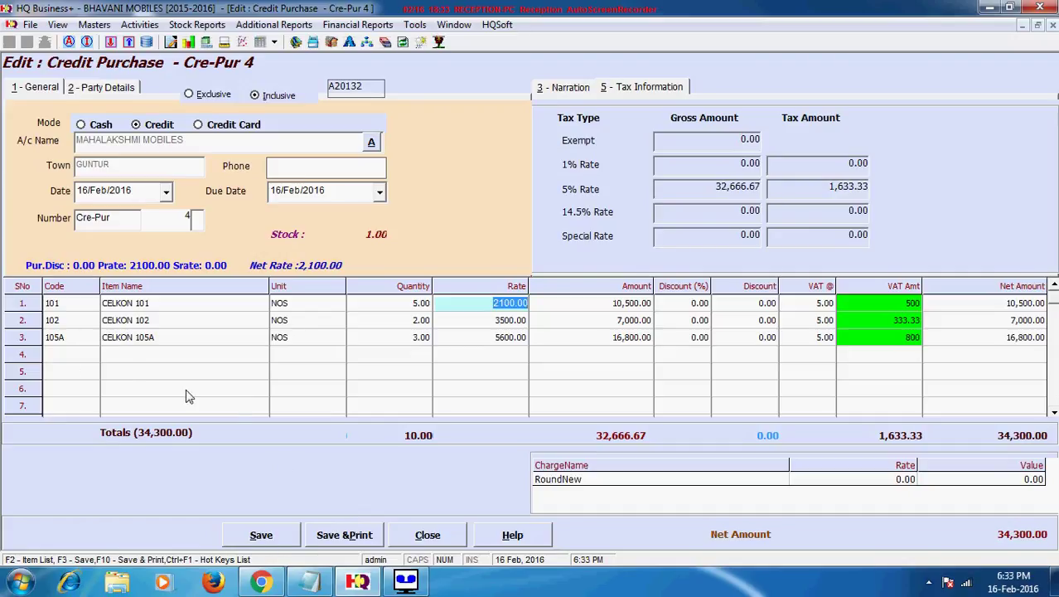
# Save the credit purchase bill and close the goods inward documents
pyautogui.click(88, 341)
pyautogui.click(263, 535)
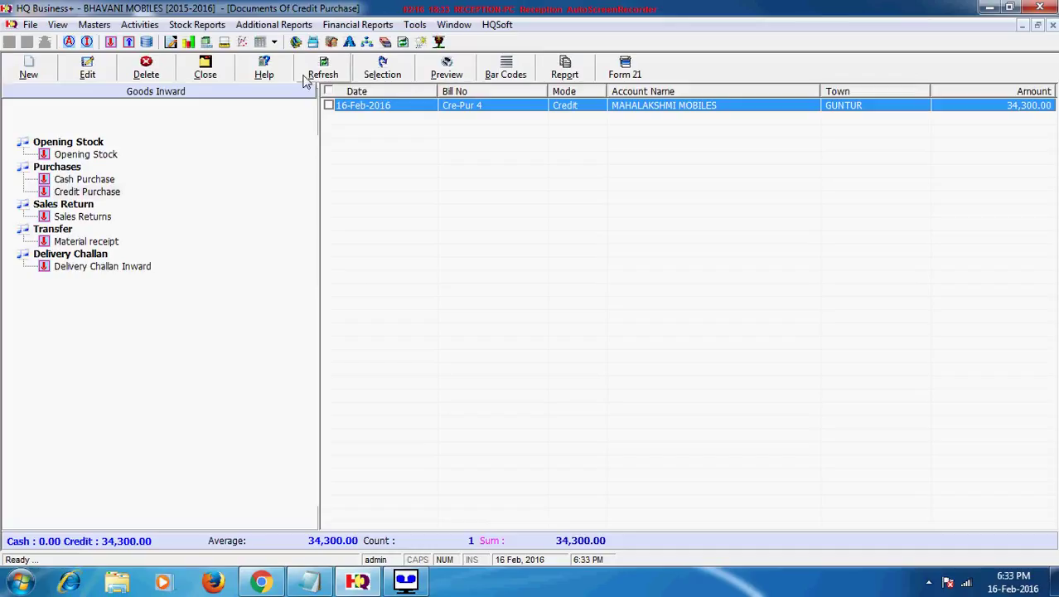
pyautogui.click(206, 71)
# Open the credit sales bill Cre-Sal 3 from the goods outward documents for editing
pyautogui.click(127, 43)
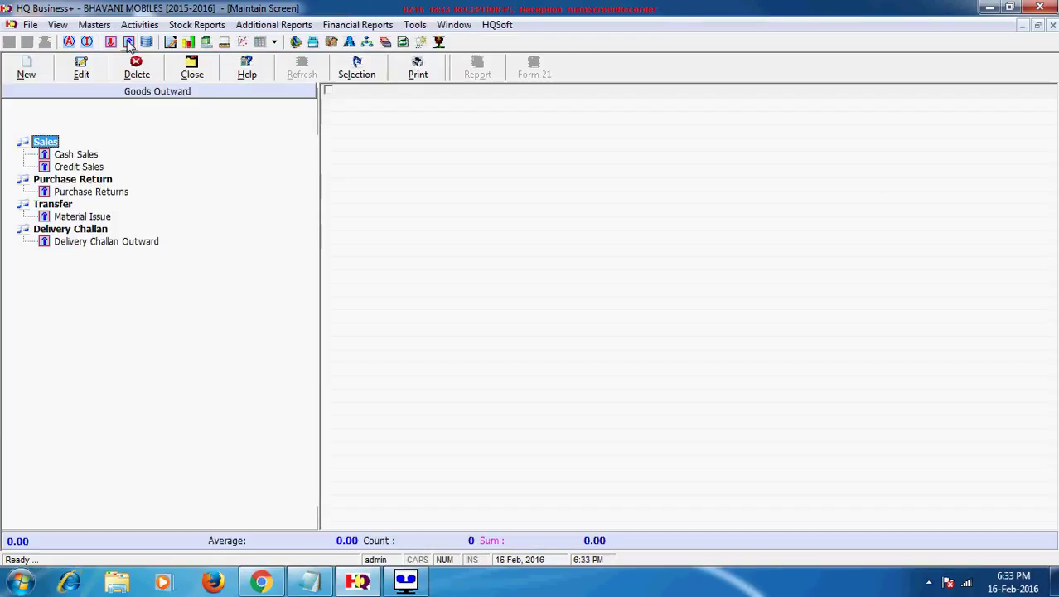
pyautogui.click(83, 155)
pyautogui.click(88, 166)
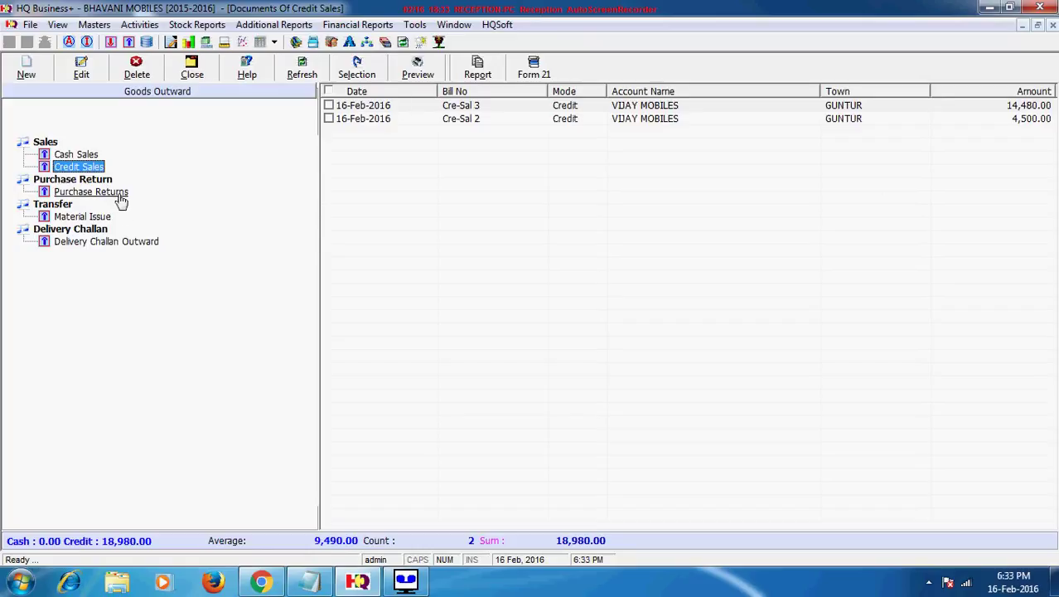
pyautogui.click(393, 108)
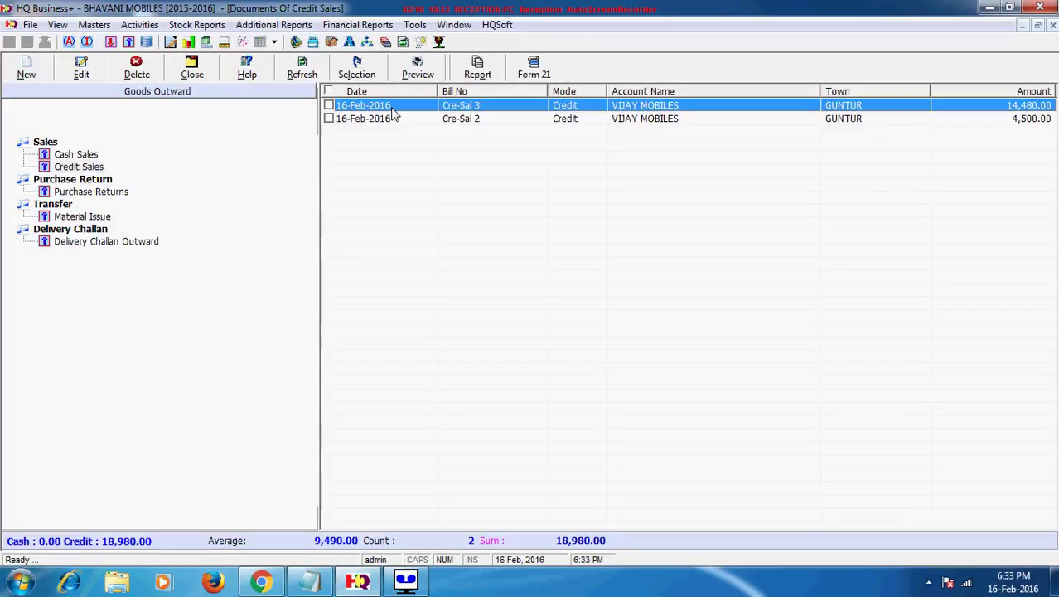
pyautogui.click(104, 75)
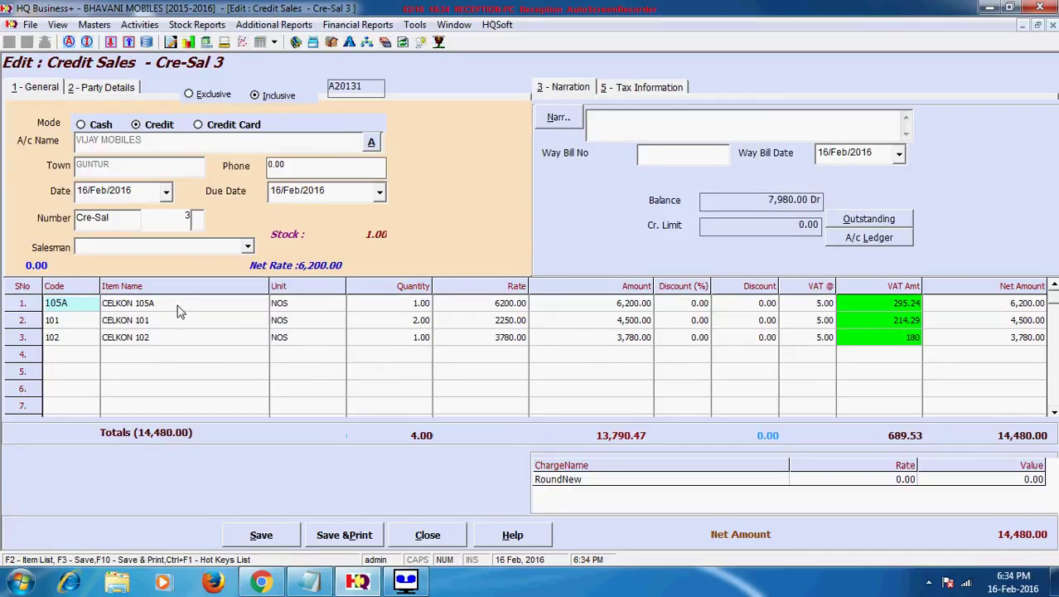
# Confirm the selected serial number for the CELKON 105A line's quantity and save the credit sales bill
pyautogui.click(410, 303)
pyautogui.press('Return')
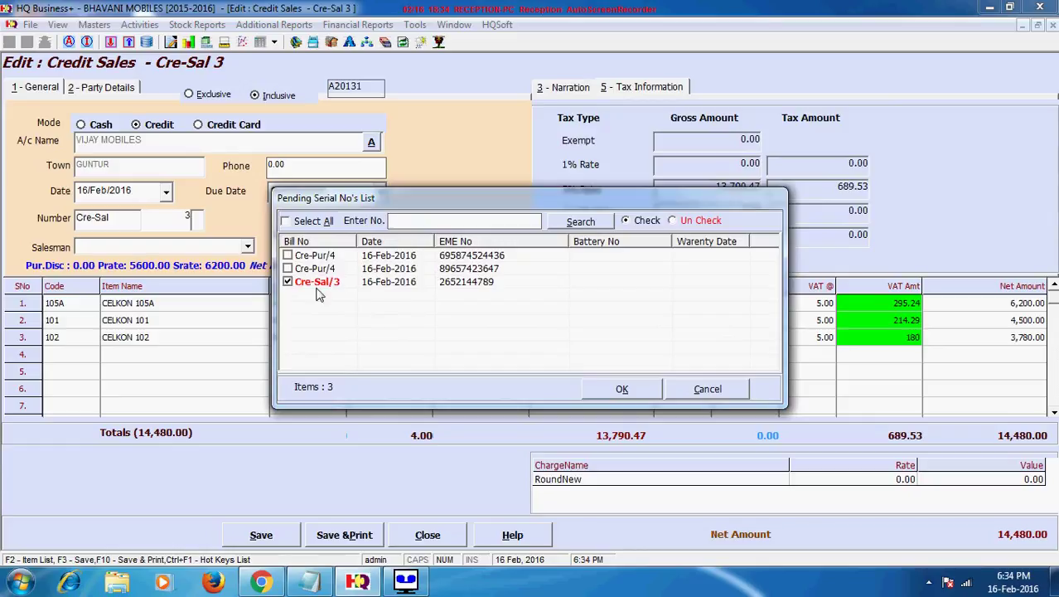
pyautogui.click(623, 389)
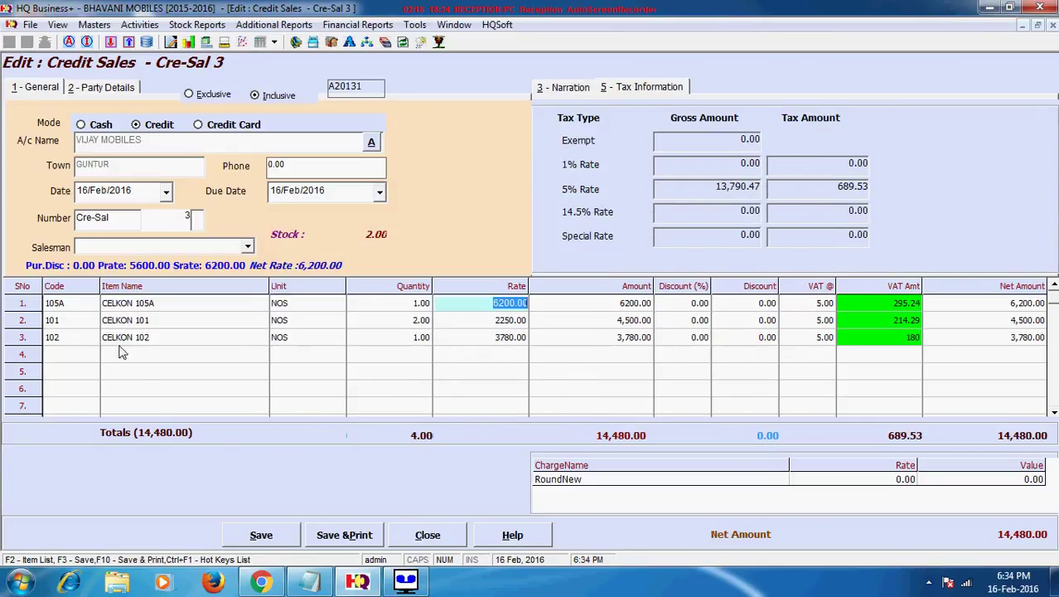
pyautogui.click(265, 536)
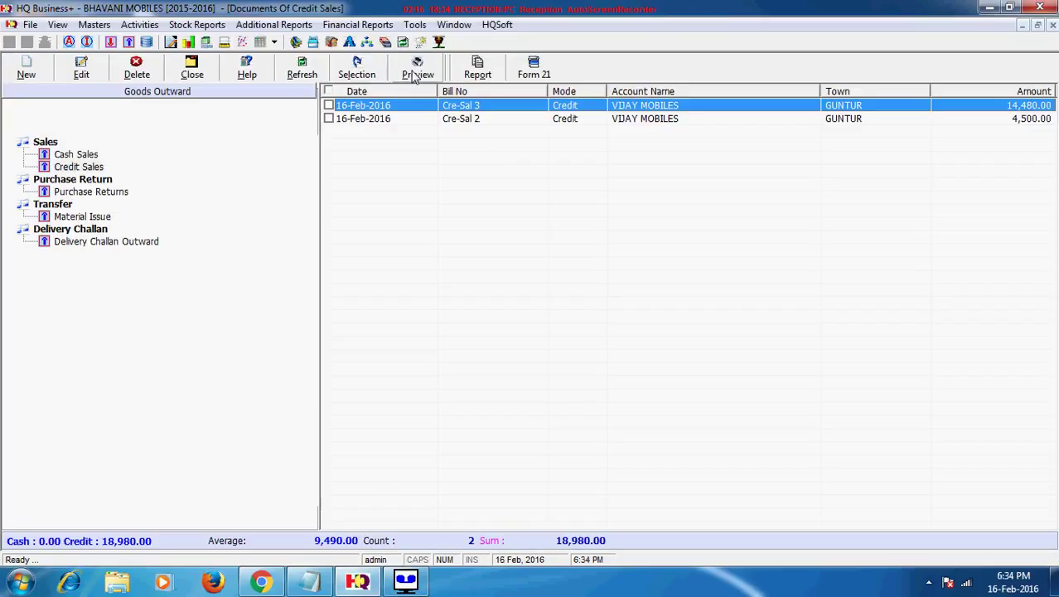
# Preview the Cre-Sal 3 tax invoice from header to totals, then close the report and the goods outward documents
pyautogui.click(417, 74)
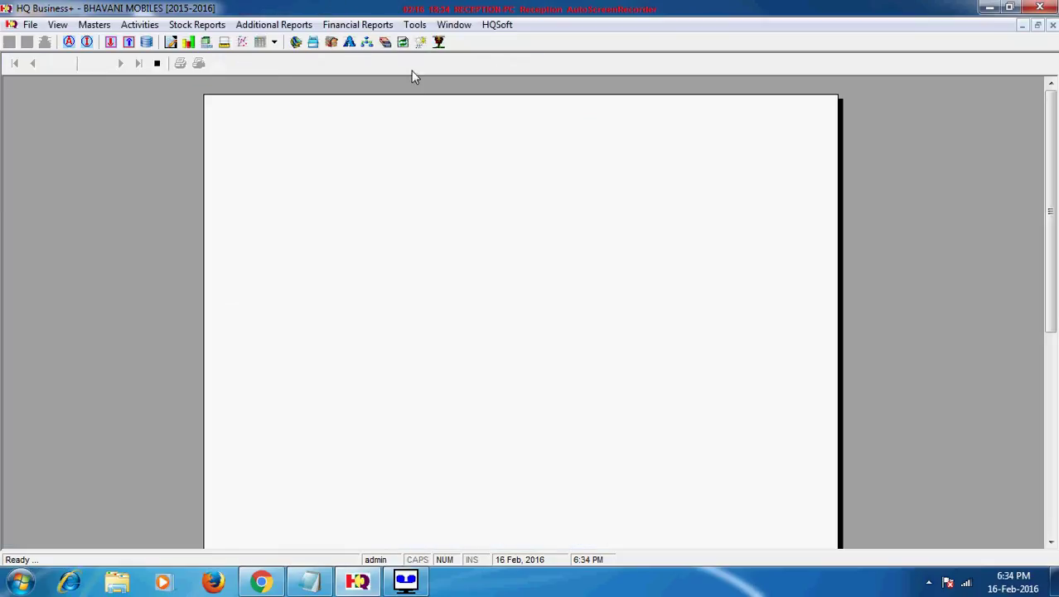
pyautogui.moveTo(1049, 201); pyautogui.dragTo(1049, 372)
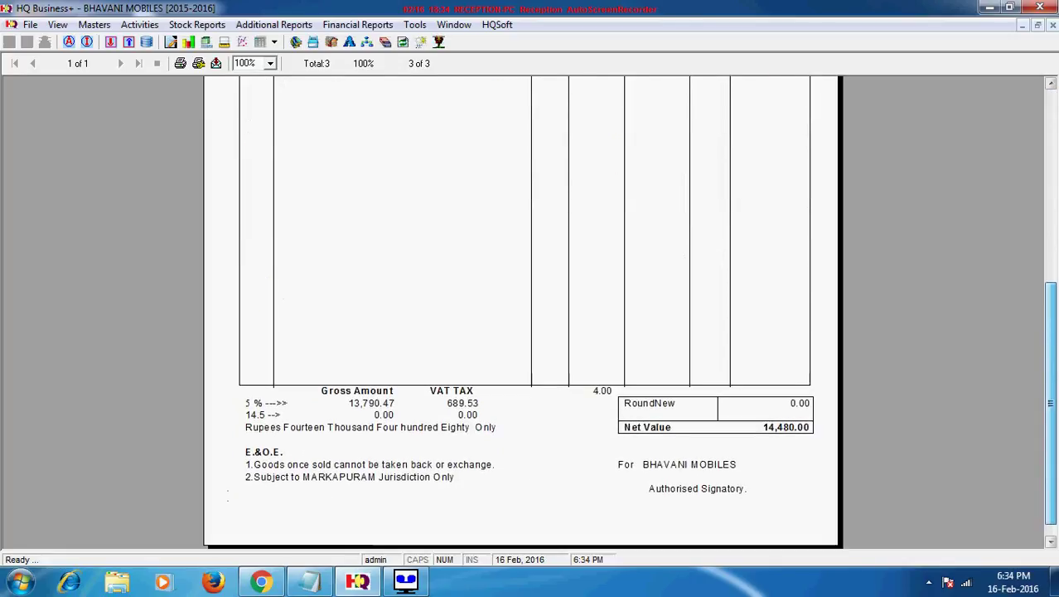
pyautogui.scroll(10, 520, 314)
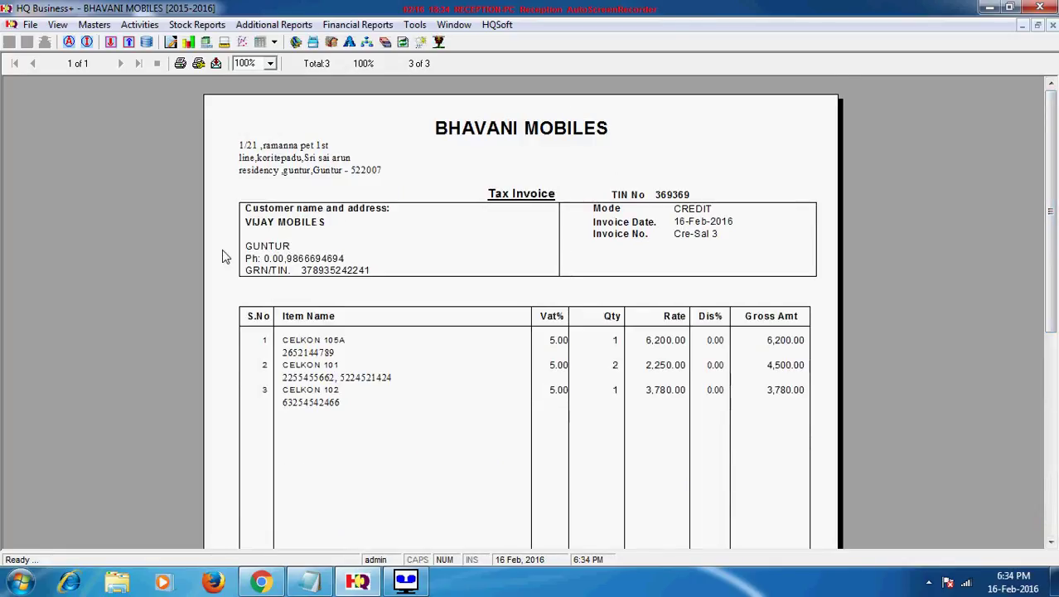
pyautogui.press('Escape')
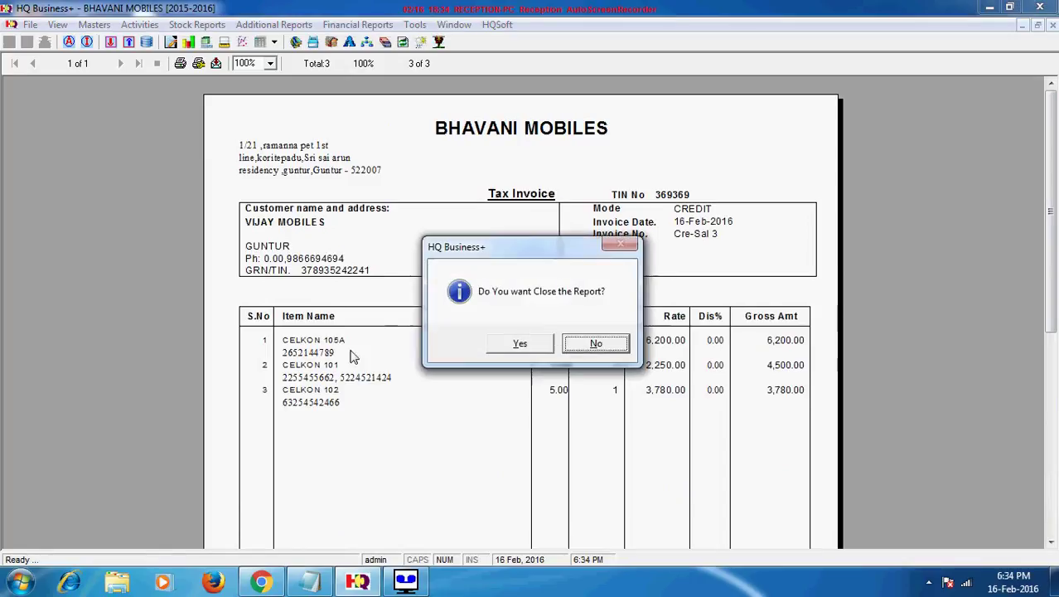
pyautogui.click(543, 345)
pyautogui.click(202, 73)
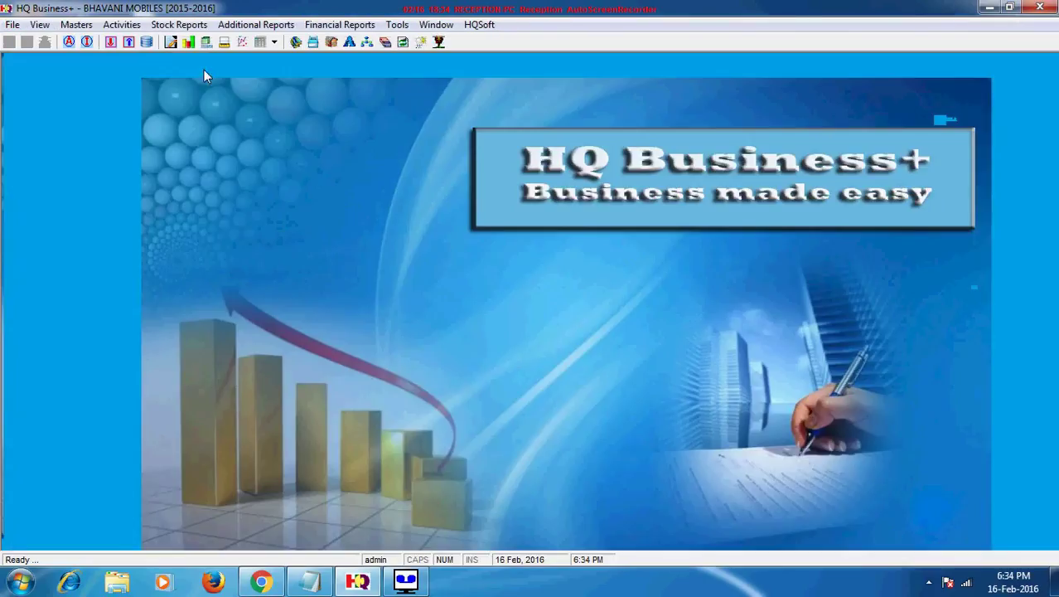
# Open the cash receipt voucher C-Rect 2 from the financial vouchers for editing
pyautogui.click(147, 42)
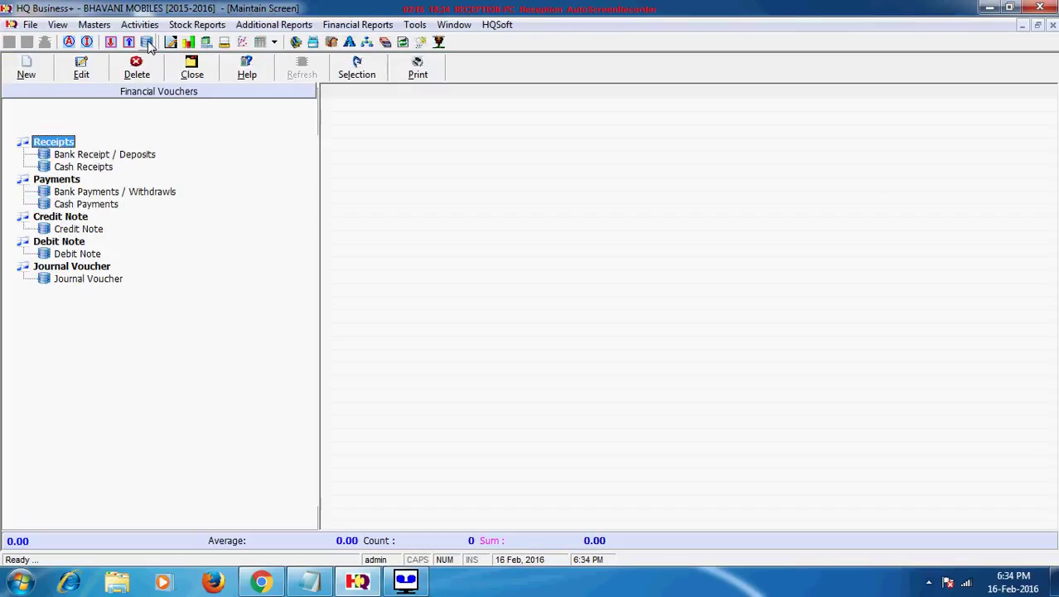
pyautogui.click(103, 154)
pyautogui.click(92, 168)
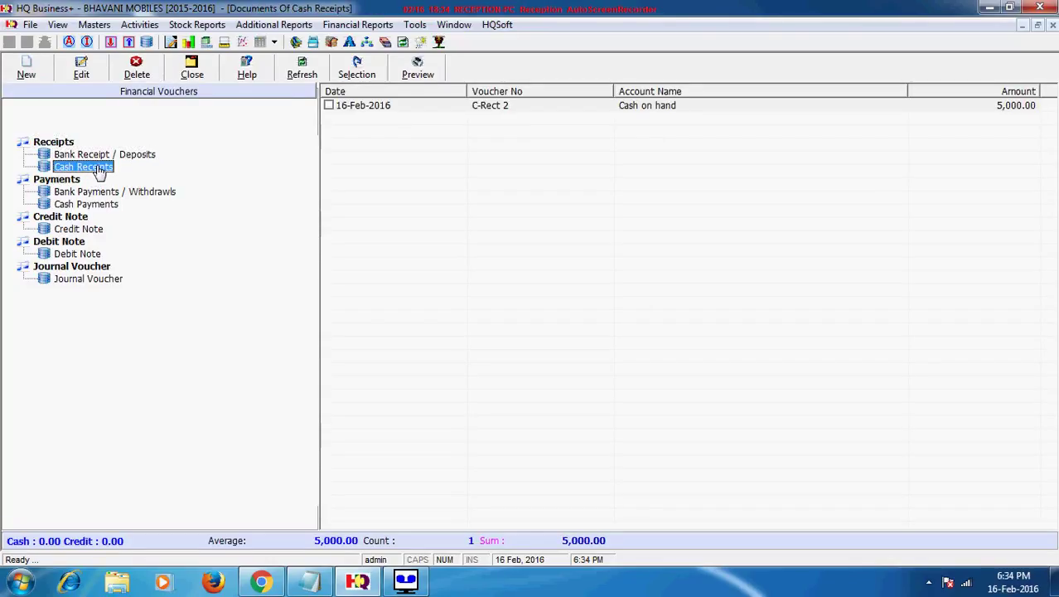
pyautogui.click(422, 109)
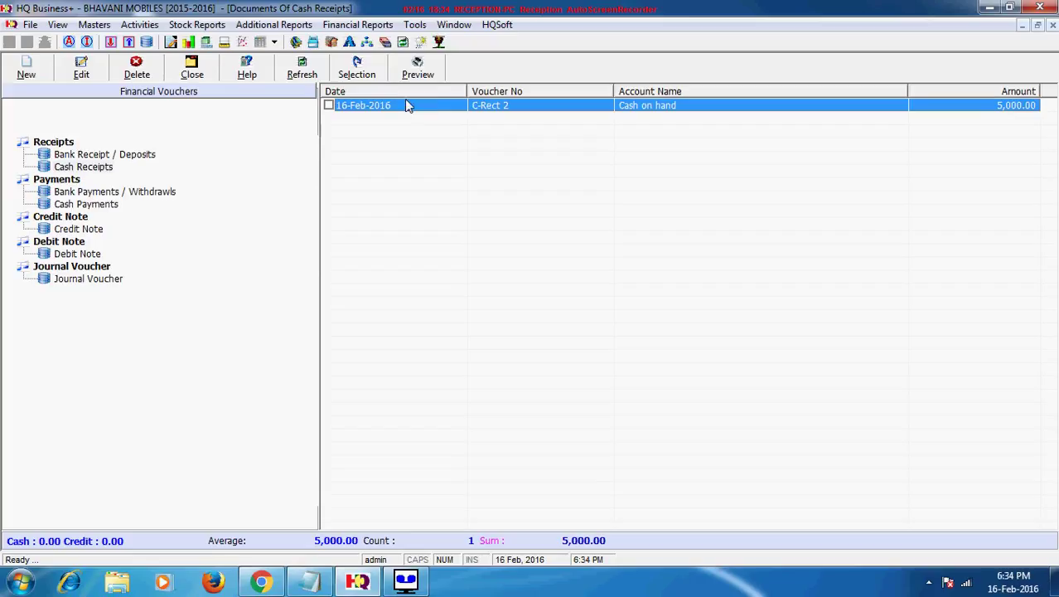
pyautogui.click(81, 68)
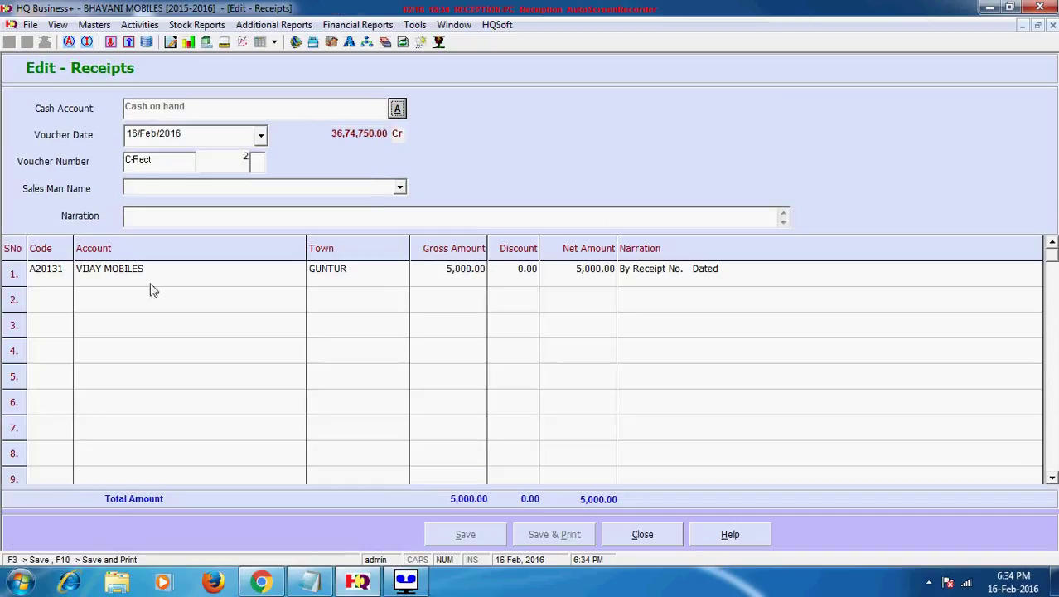
# Check the account, gross amount and narration of the VIJAY MOBILES receipt line and save the voucher
pyautogui.click(193, 276)
pyautogui.click(464, 281)
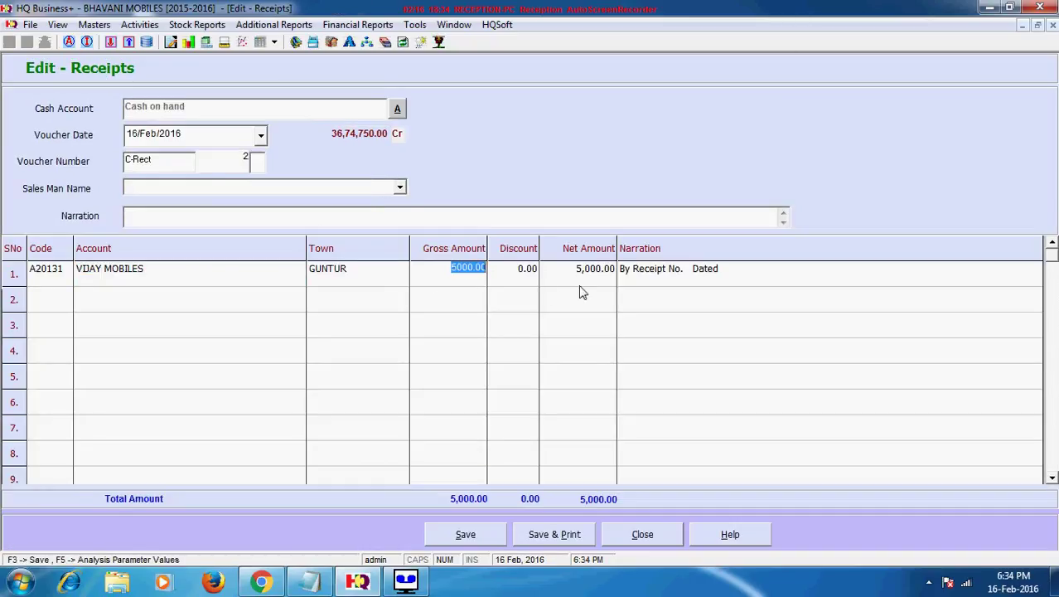
pyautogui.click(671, 274)
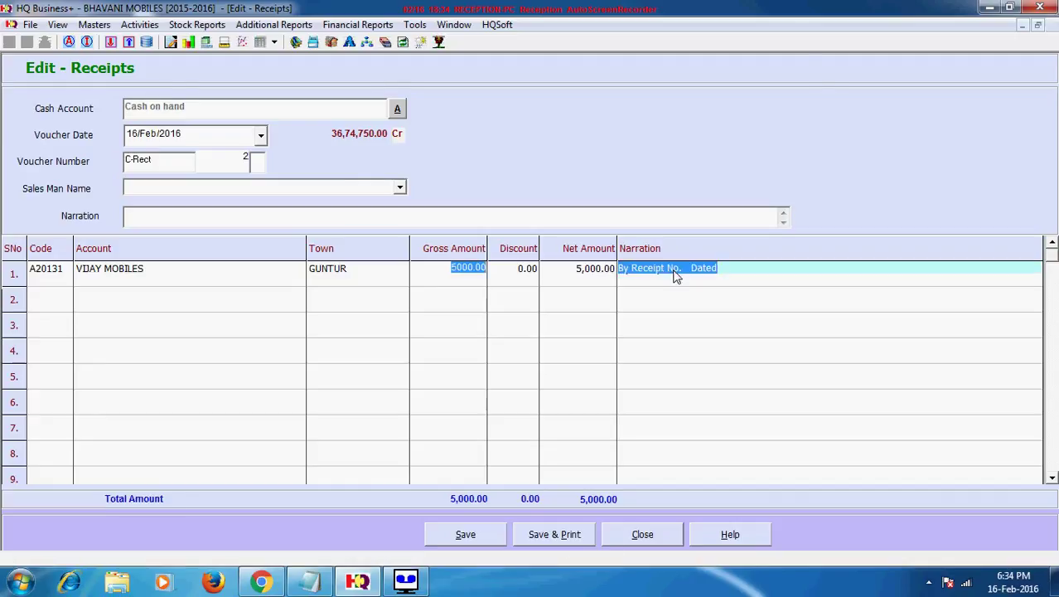
pyautogui.click(466, 535)
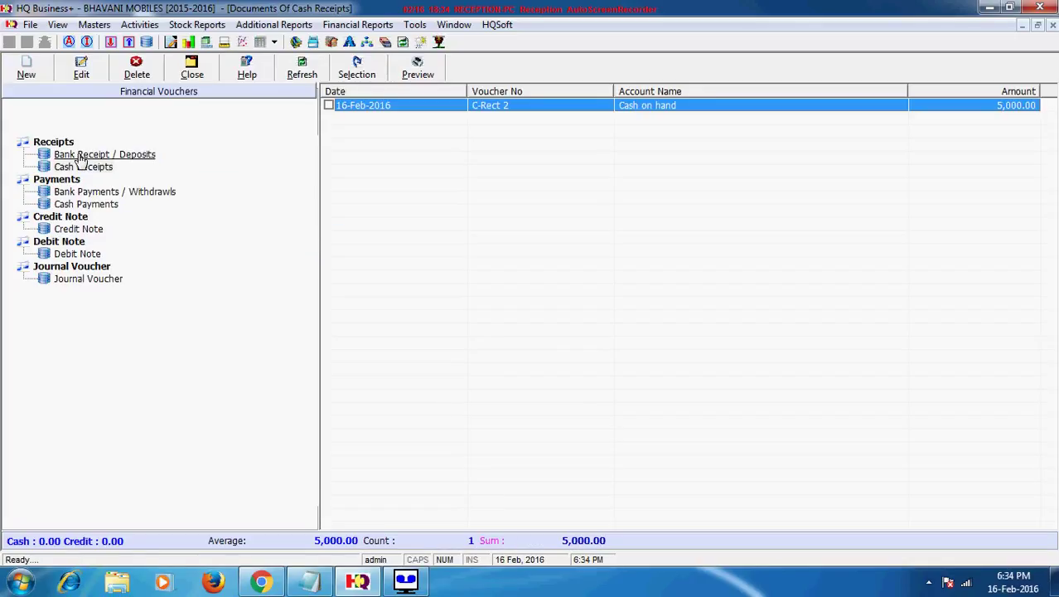
# Review the bank receipt and payment voucher lists and open the cash payment voucher C-Pymt 1 for editing
pyautogui.click(81, 157)
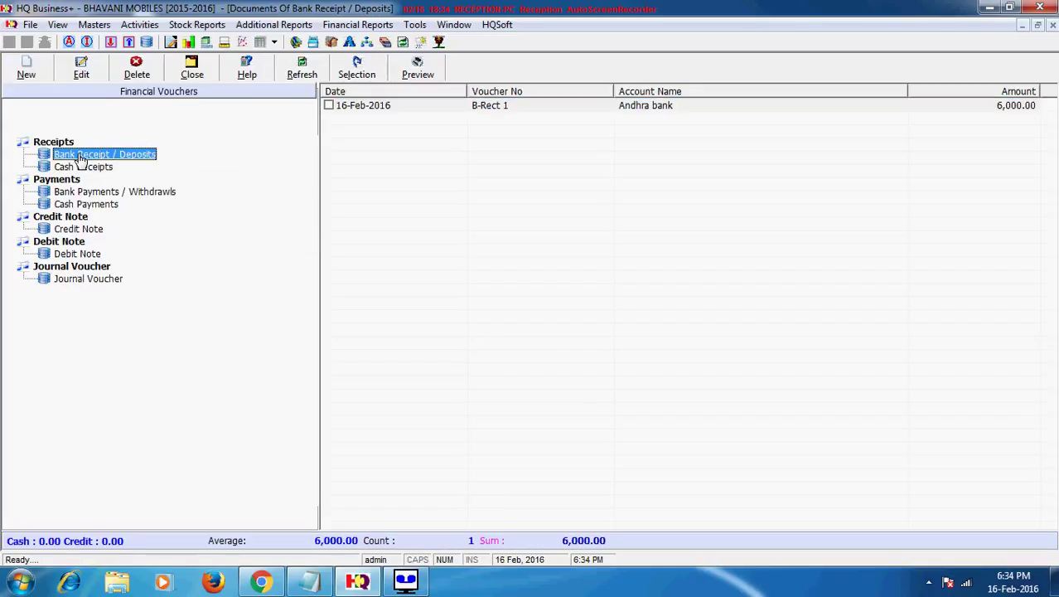
pyautogui.click(106, 205)
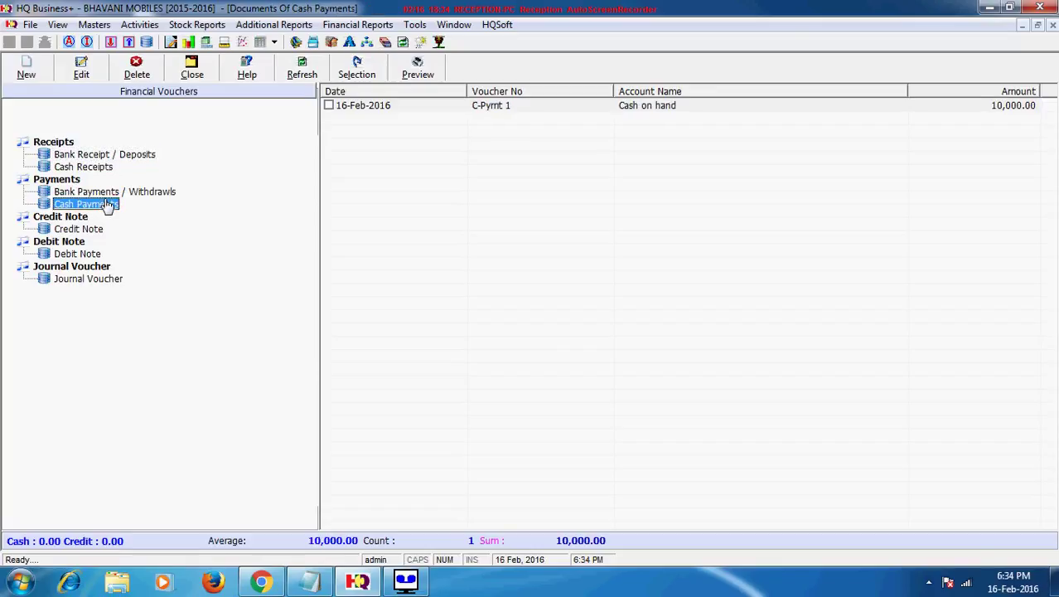
pyautogui.click(103, 191)
pyautogui.click(87, 204)
pyautogui.click(391, 106)
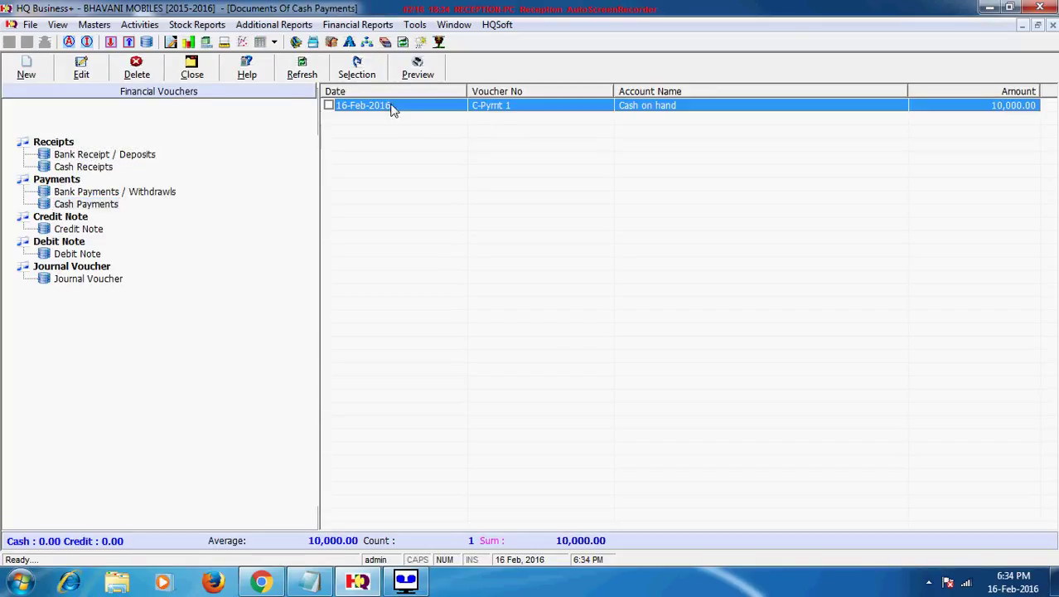
pyautogui.click(82, 69)
# Check the account, net amount and narration of the MAHALAKSHMI MOBILES payment line, save the voucher and close the financial vouchers
pyautogui.click(204, 284)
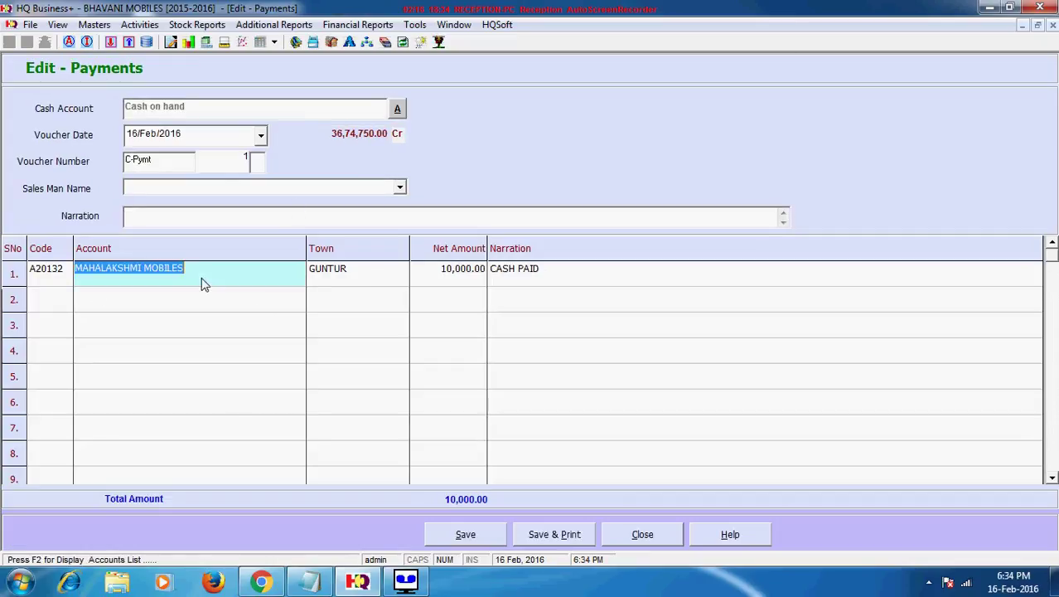
pyautogui.click(473, 276)
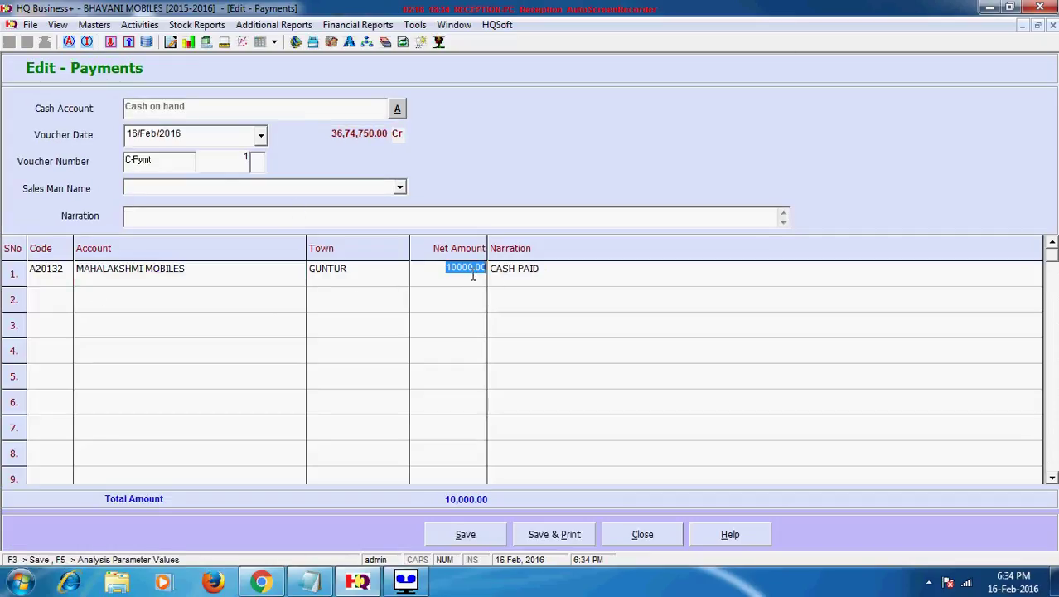
pyautogui.click(582, 284)
pyautogui.click(495, 535)
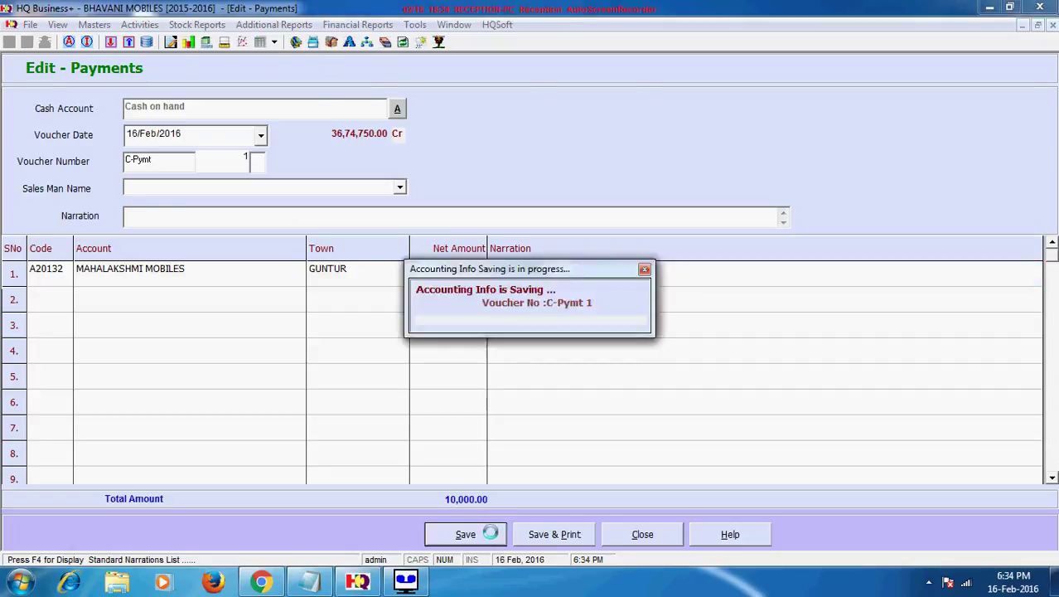
pyautogui.click(191, 71)
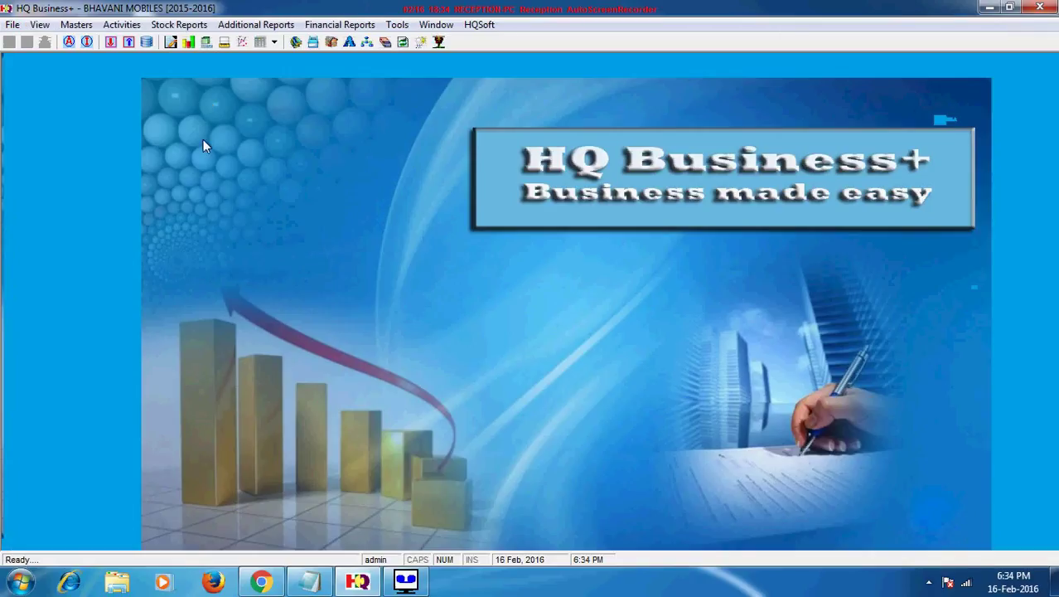
# Generate the on-screen Closing Stock report for the CELKON group as on 16/Feb/2016
pyautogui.click(179, 25)
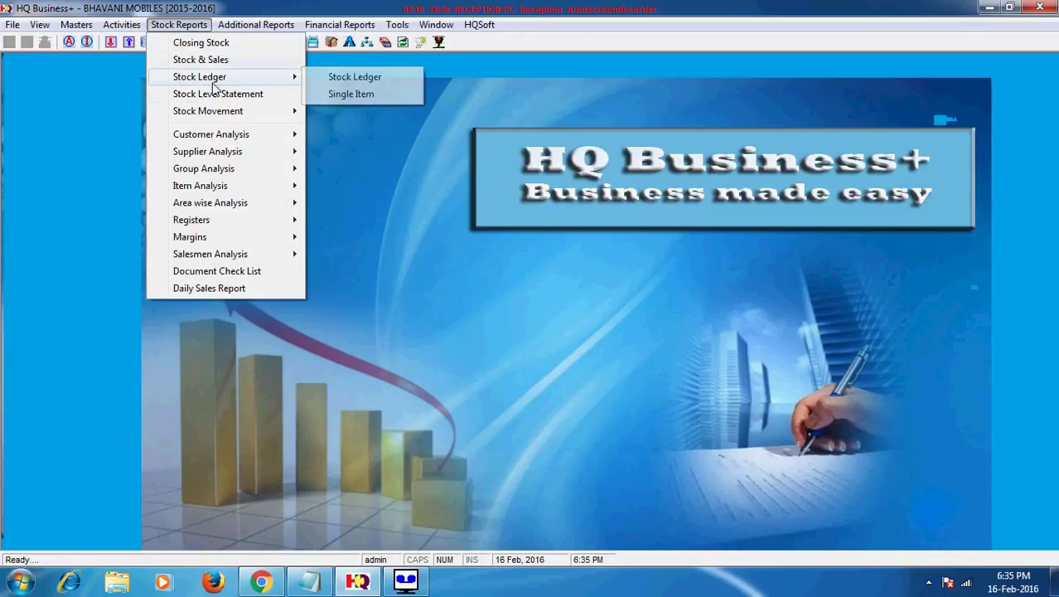
pyautogui.click(201, 43)
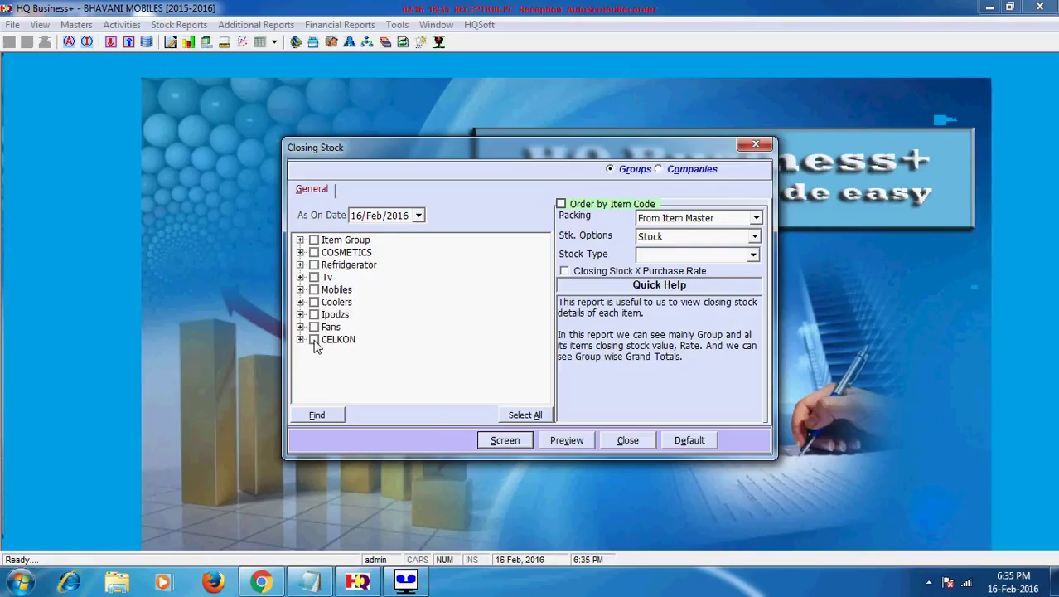
pyautogui.click(314, 339)
pyautogui.click(502, 441)
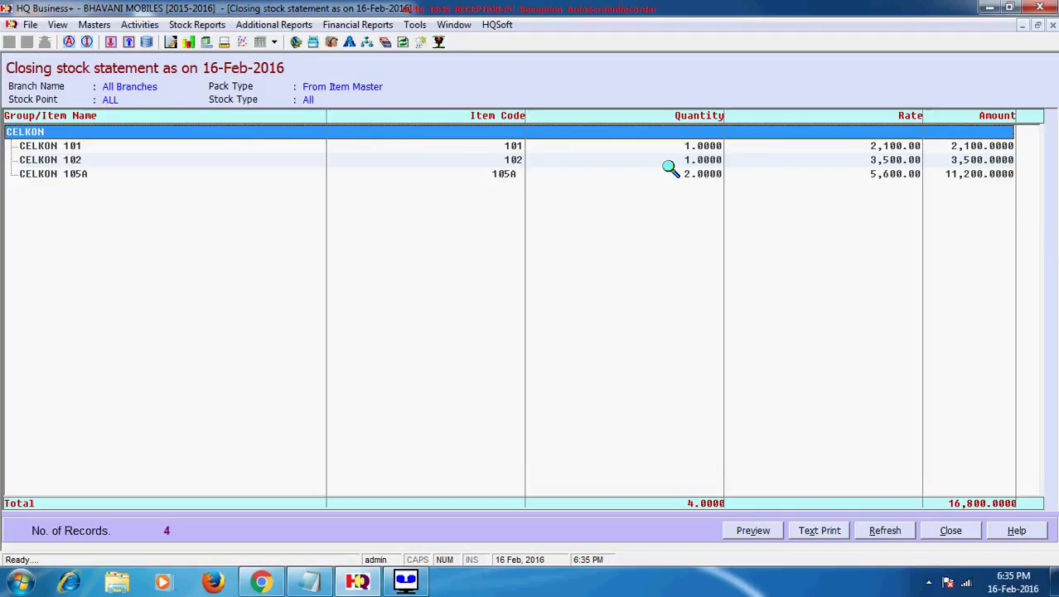
# Preview the printable closing stock statement, then close the preview and the report
pyautogui.click(753, 531)
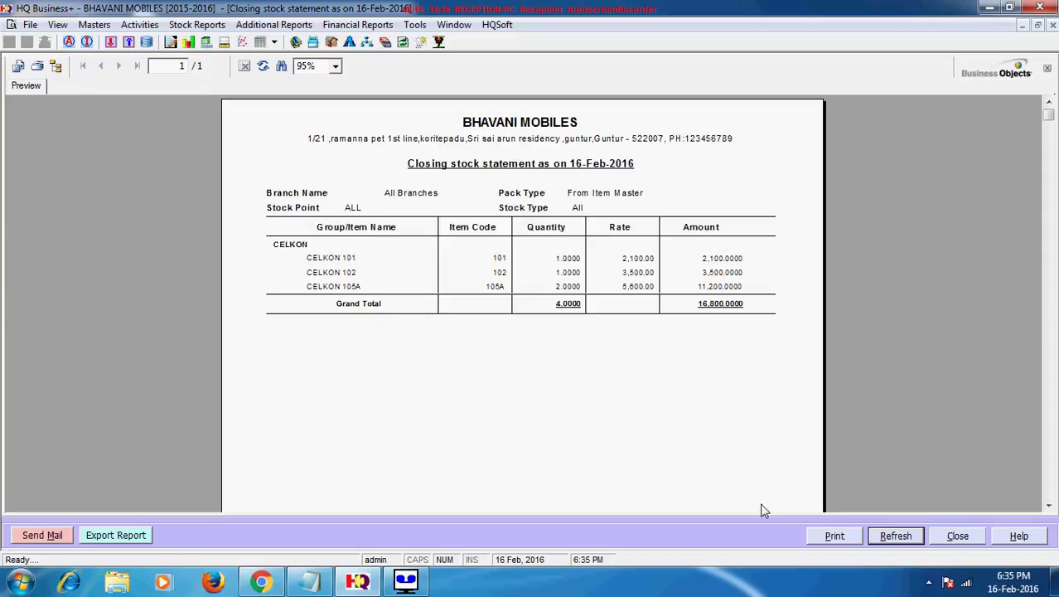
pyautogui.click(961, 537)
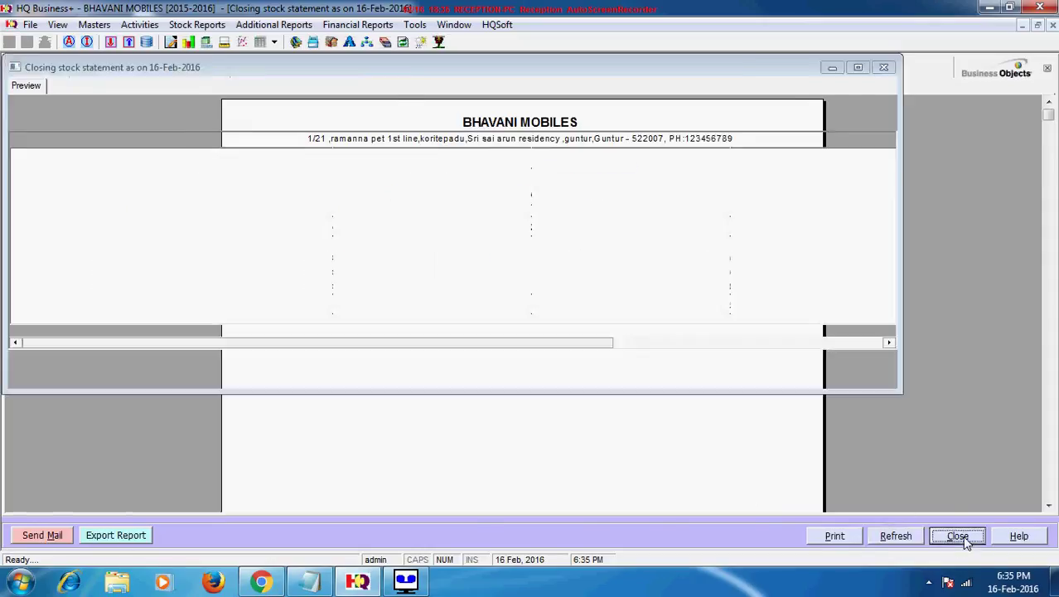
pyautogui.click(961, 537)
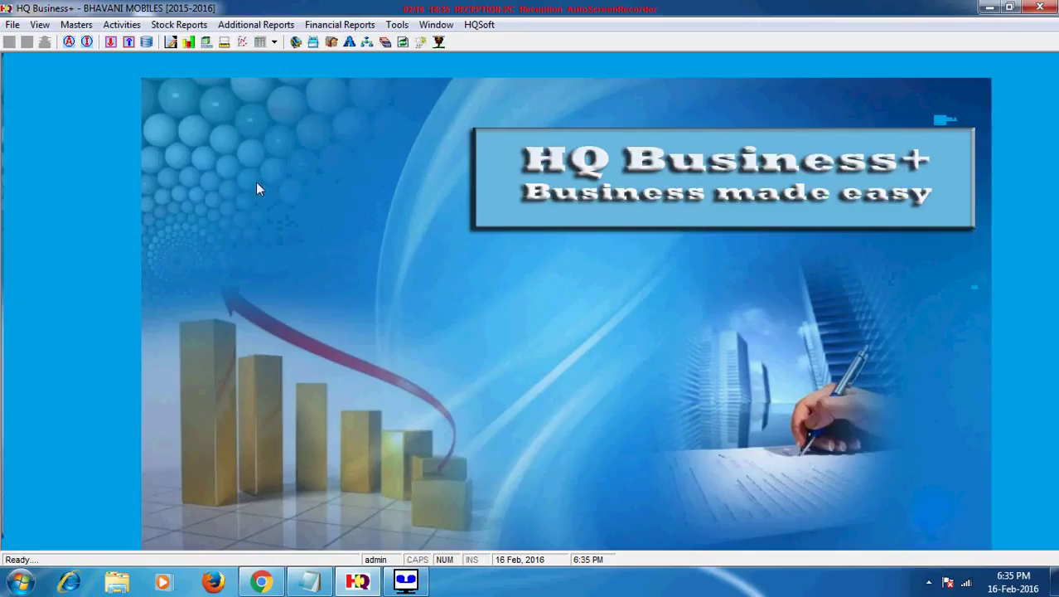
# Generate the on-screen Stock & Sales report for the CELKON group from 01/Feb/2016 to 16/Feb/2016
pyautogui.click(176, 24)
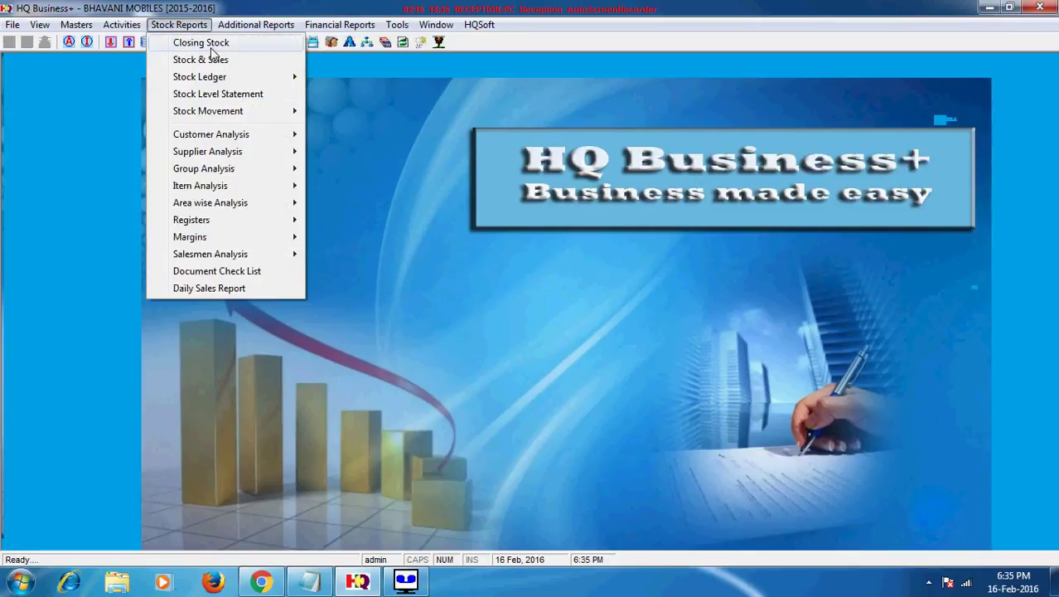
pyautogui.click(189, 59)
pyautogui.click(314, 339)
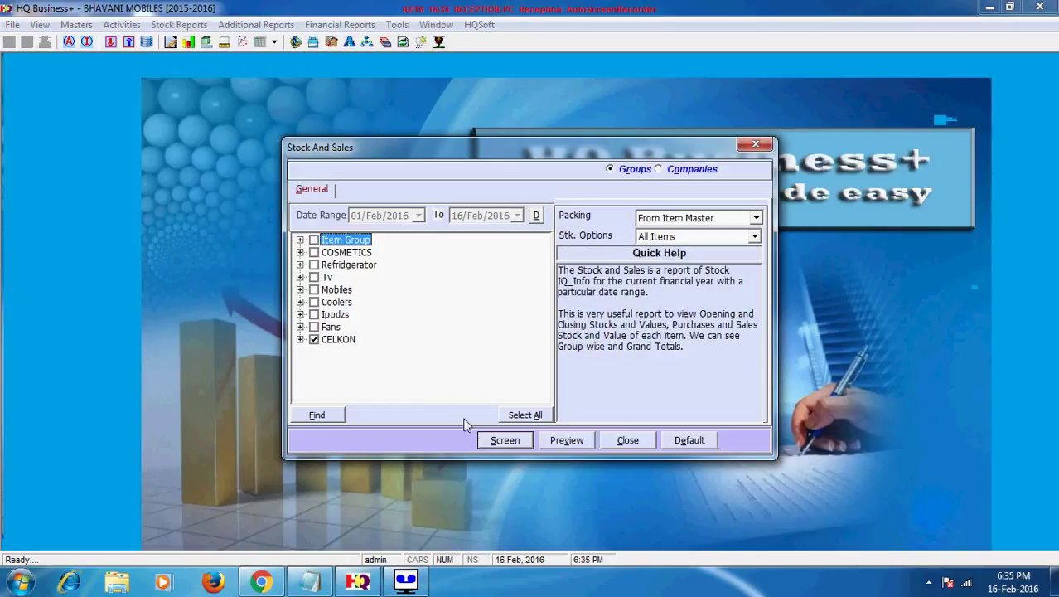
pyautogui.click(503, 441)
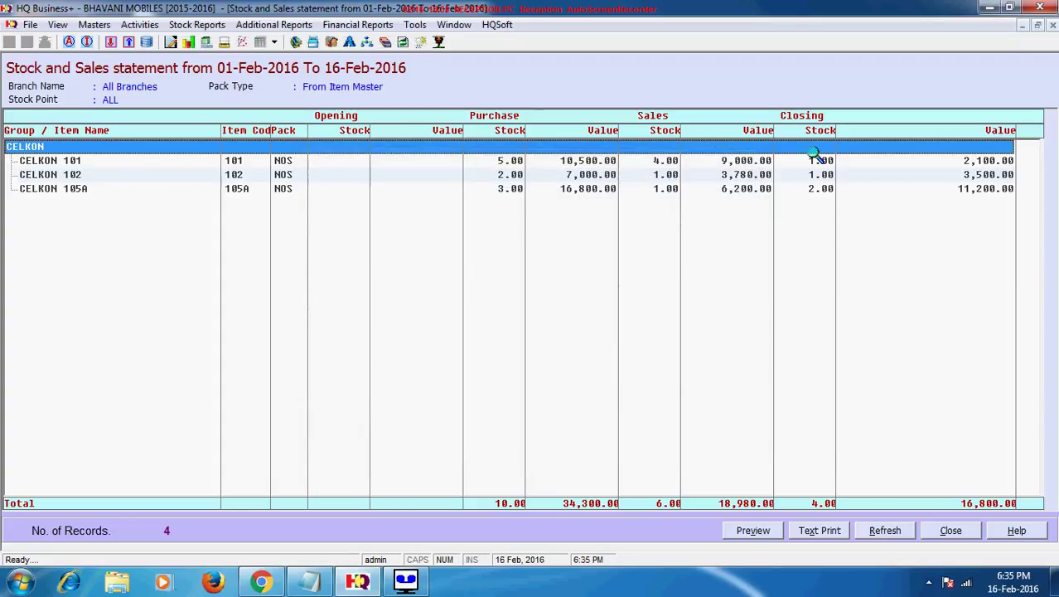
# Close the Stock and Sales statement and review which stock reports are available
pyautogui.click(952, 531)
pyautogui.click(175, 25)
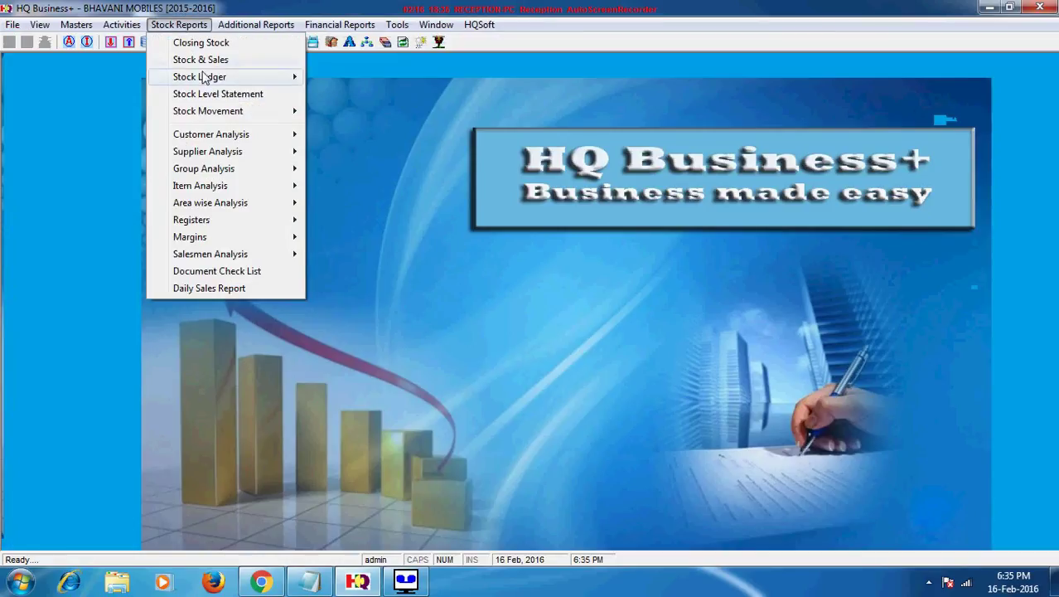
pyautogui.moveTo(242, 81)
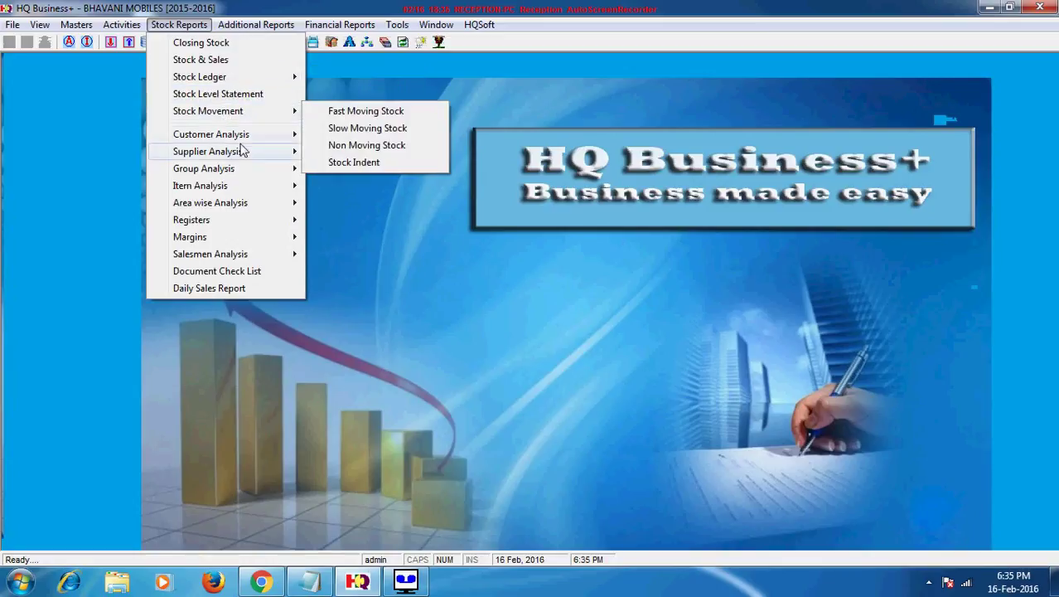
# Generate the on-screen item-wise Serial No Tracking Details report for the CELKON group, with the report set for Both
pyautogui.moveTo(265, 29)
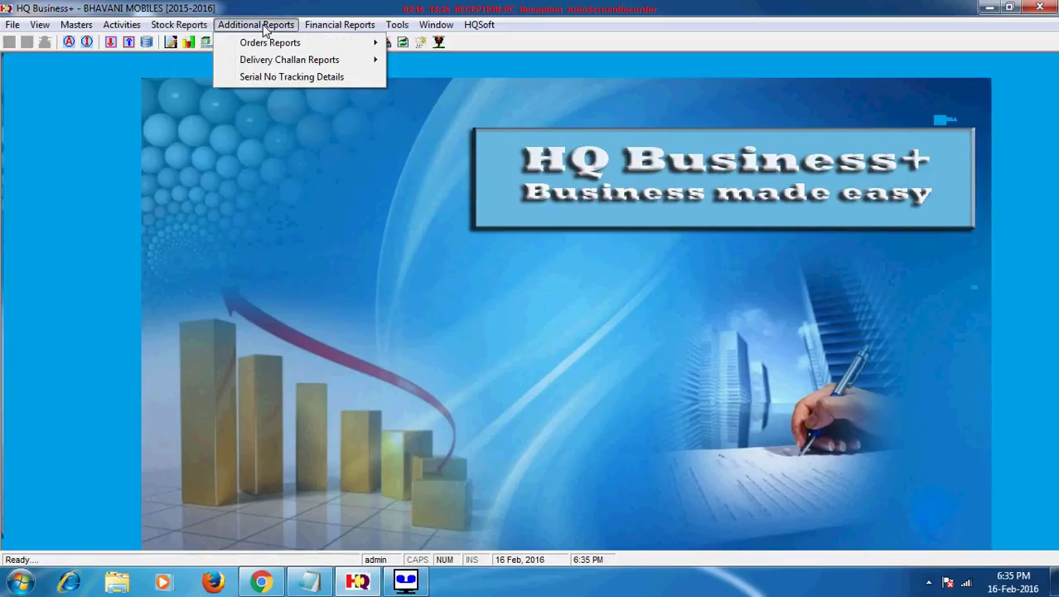
pyautogui.click(320, 77)
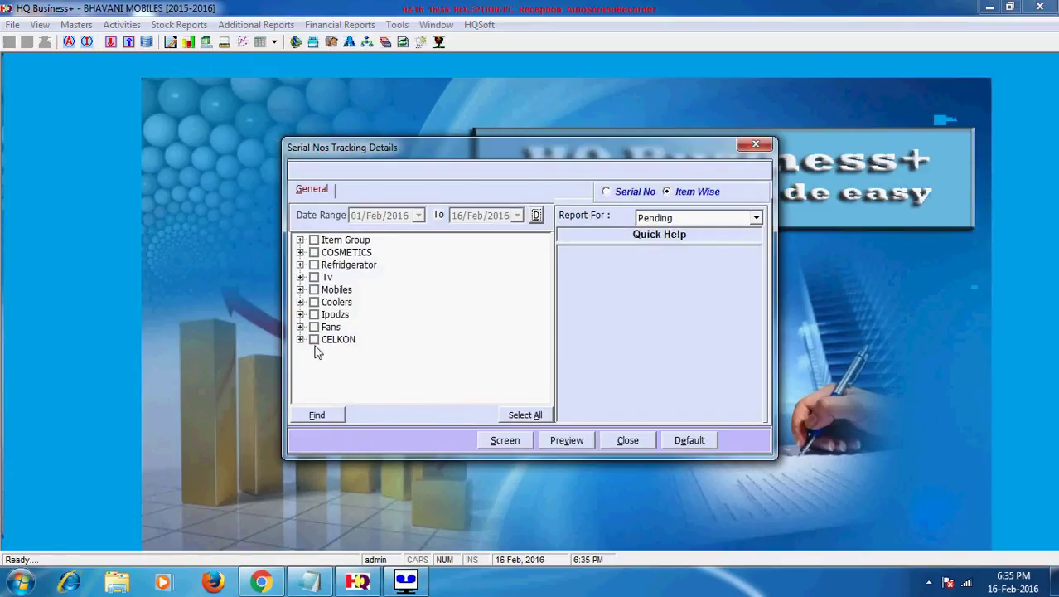
pyautogui.click(314, 339)
pyautogui.click(756, 218)
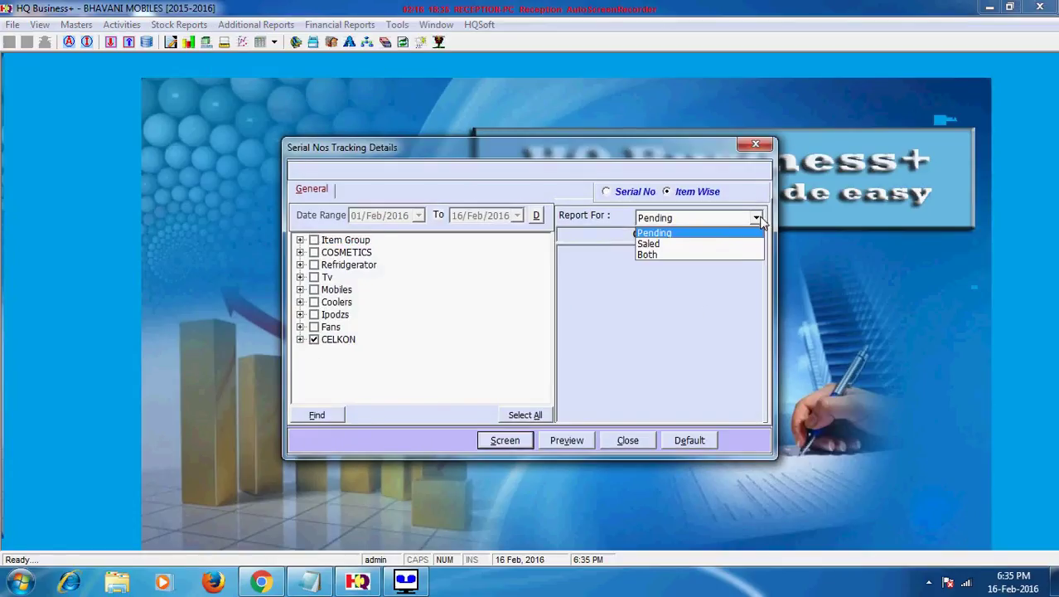
pyautogui.click(698, 255)
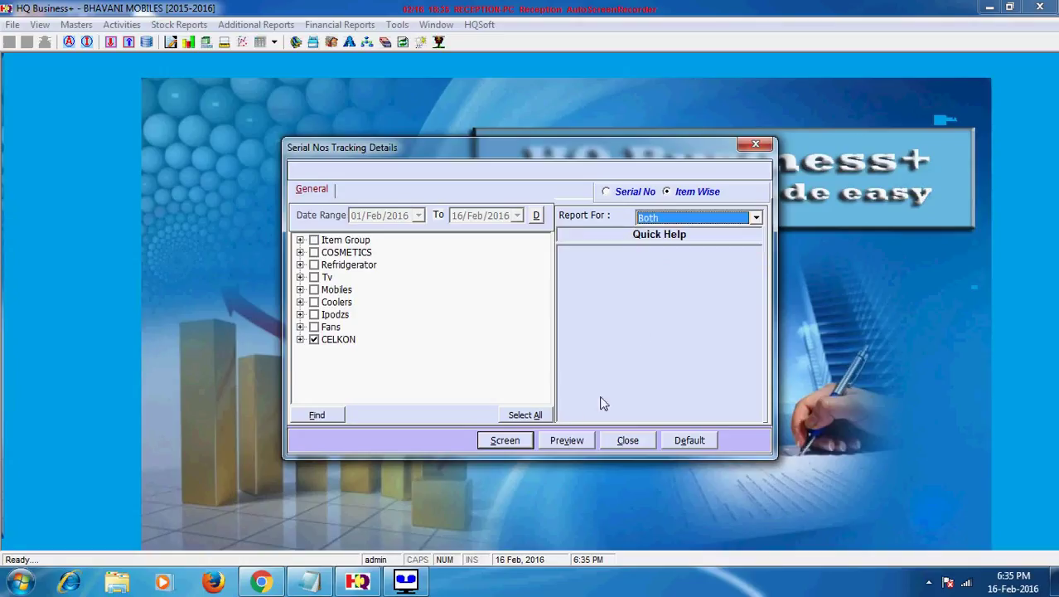
pyautogui.click(504, 440)
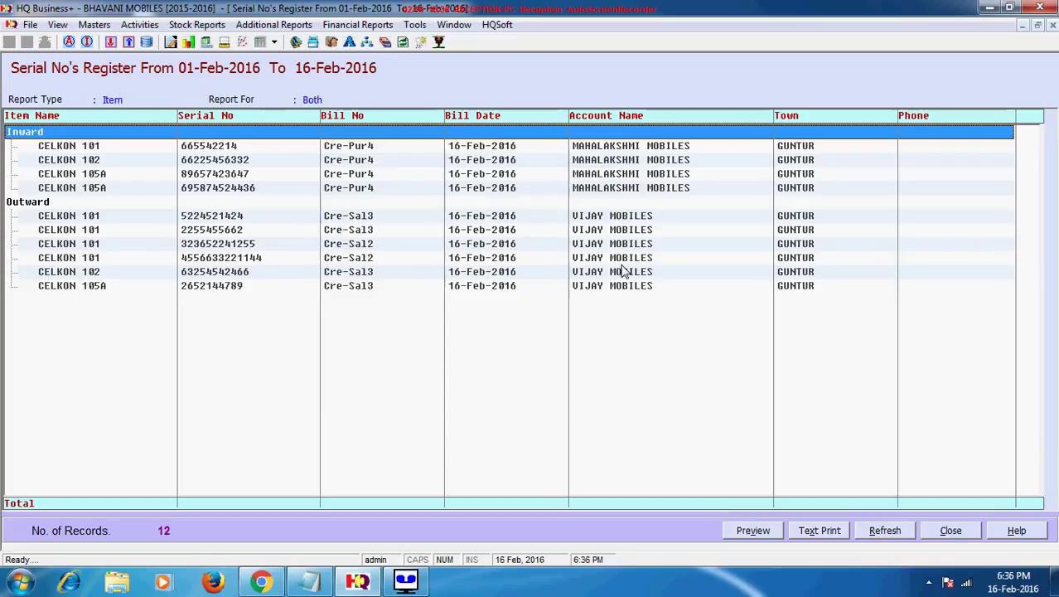
# Preview the printable Serial No's Register, then close the preview and the report
pyautogui.click(751, 530)
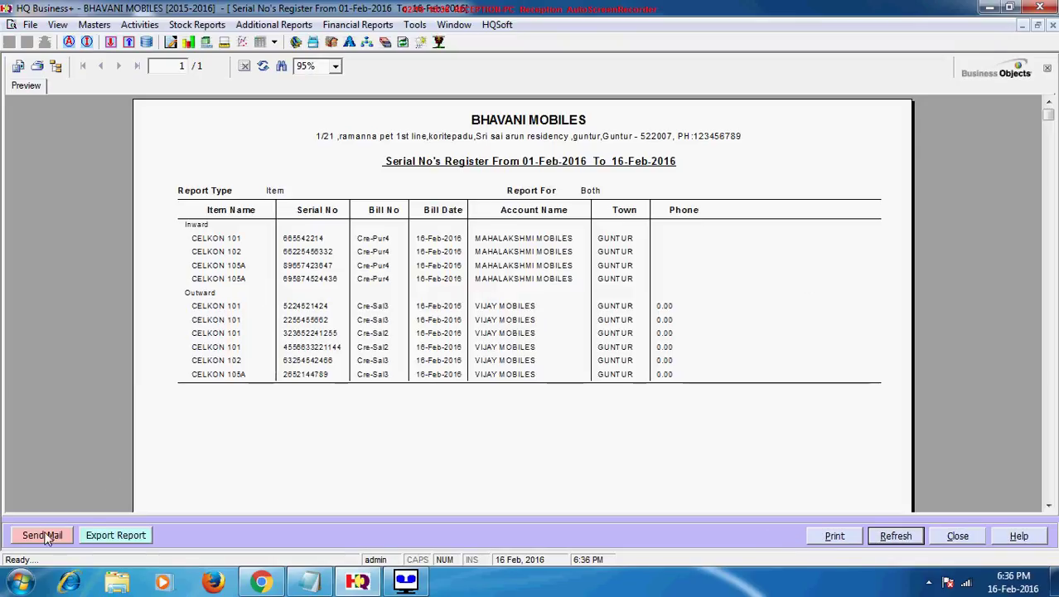
pyautogui.click(967, 535)
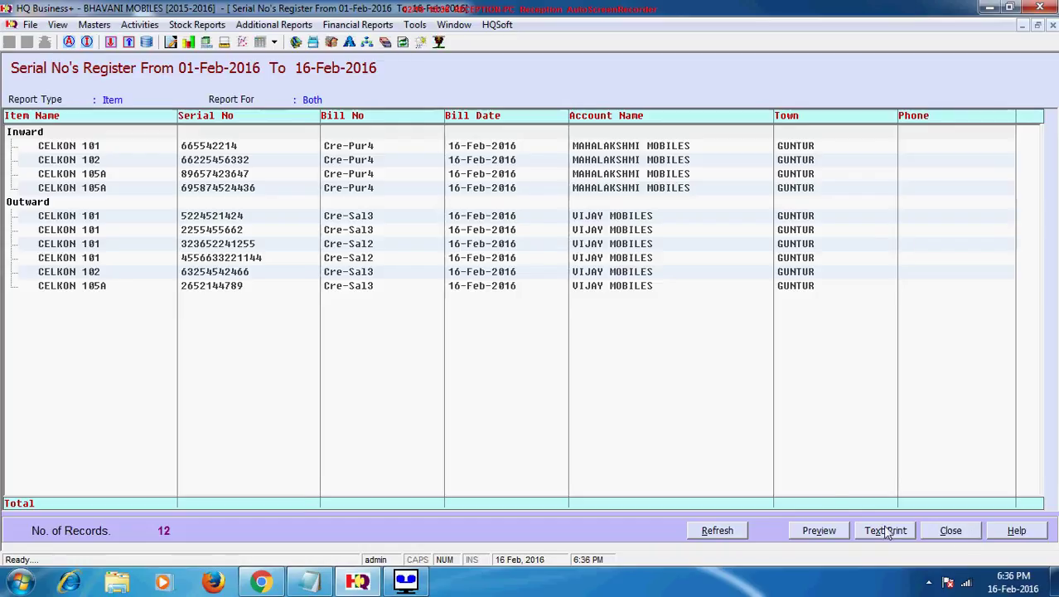
pyautogui.click(958, 531)
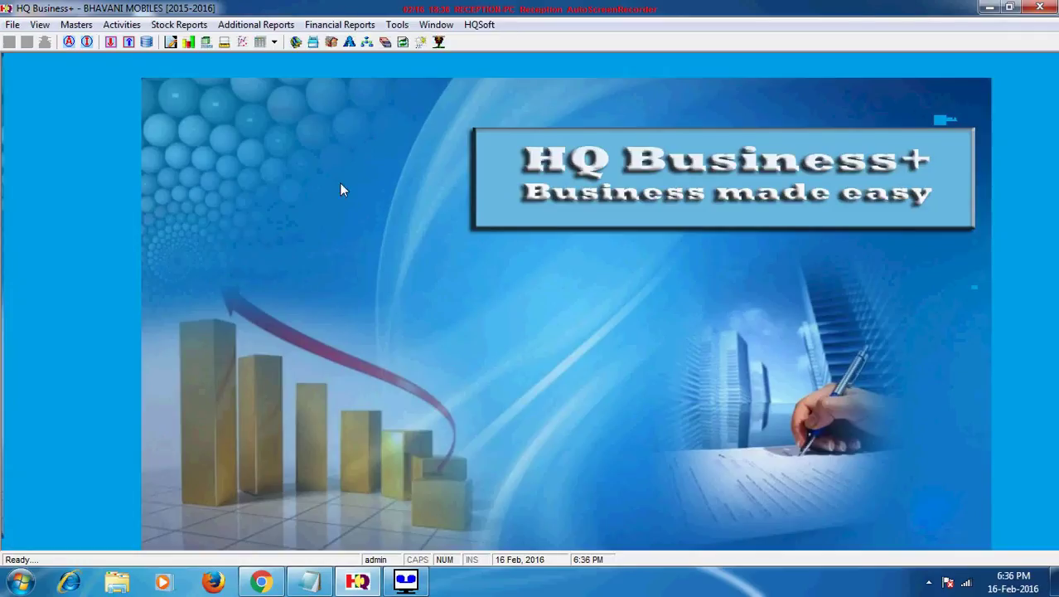
pyautogui.click(340, 25)
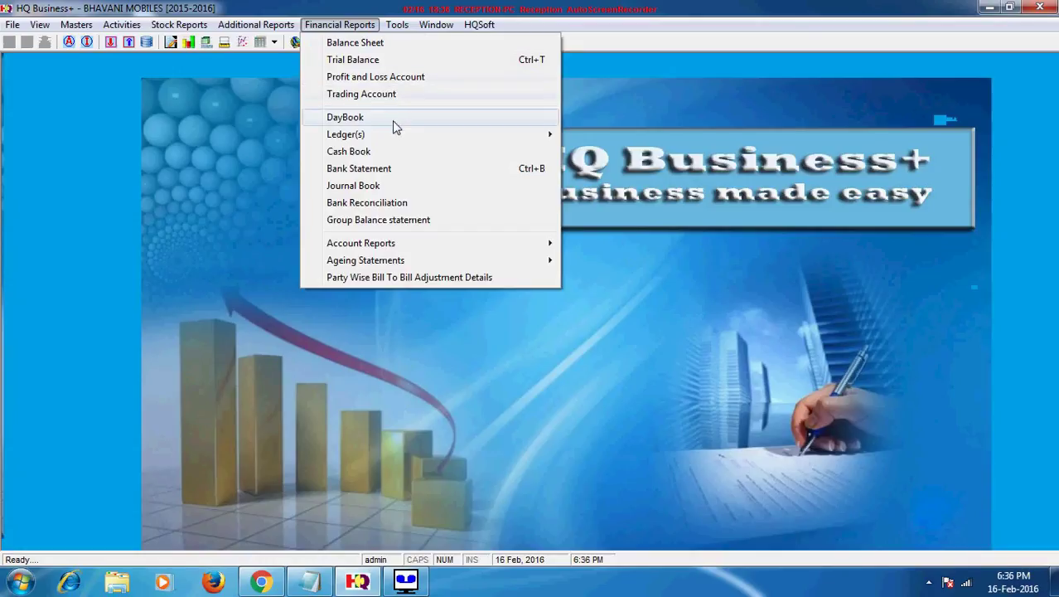
pyautogui.moveTo(395, 138)
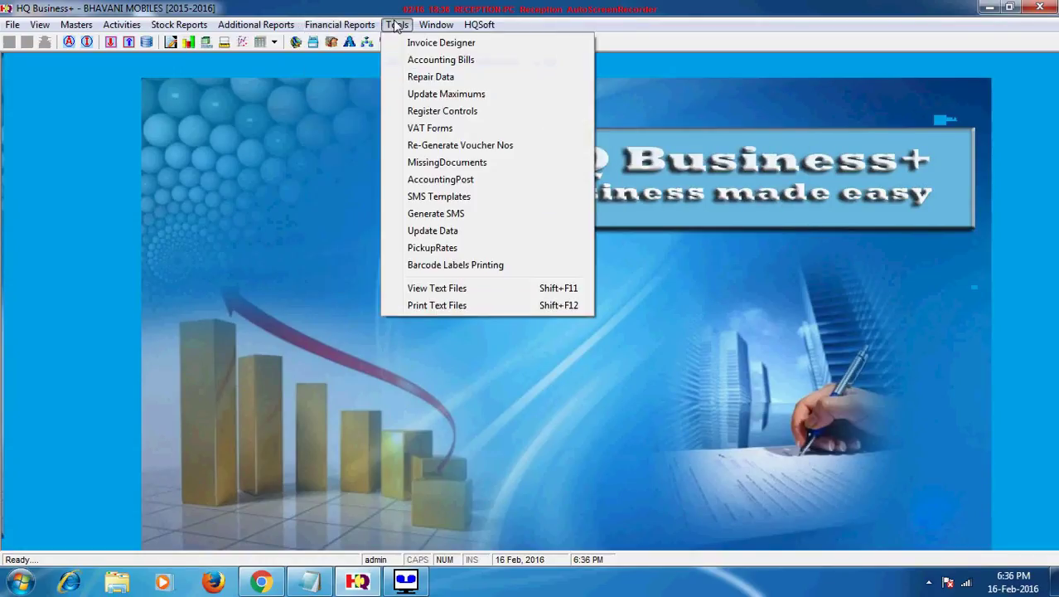
pyautogui.moveTo(444, 31)
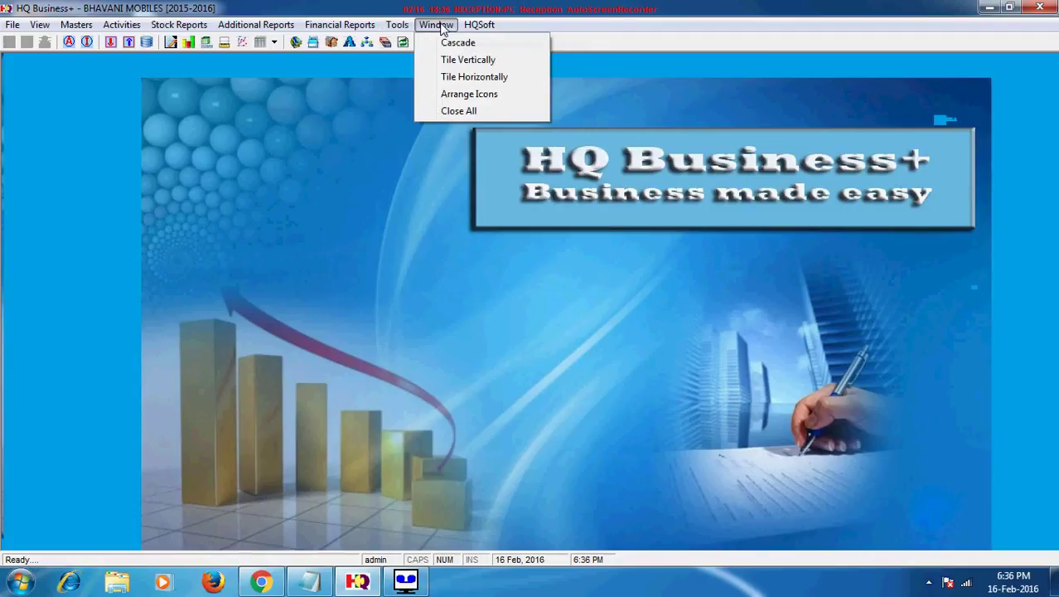
pyautogui.click(391, 174)
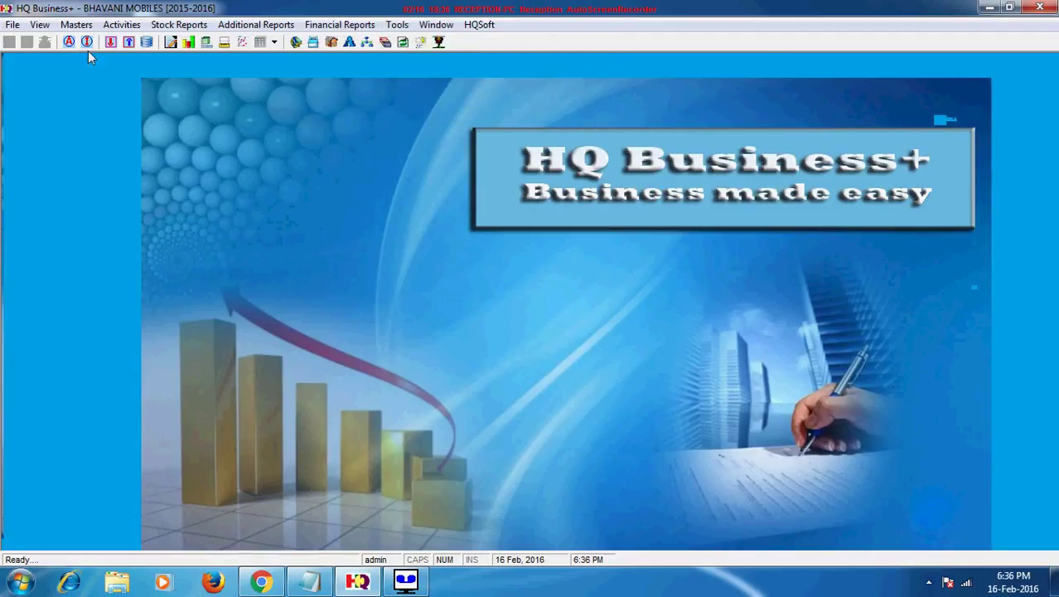
# Open the Goods Inward and Goods Outward screens together and switch between them, then close both
pyautogui.click(111, 42)
pyautogui.click(128, 43)
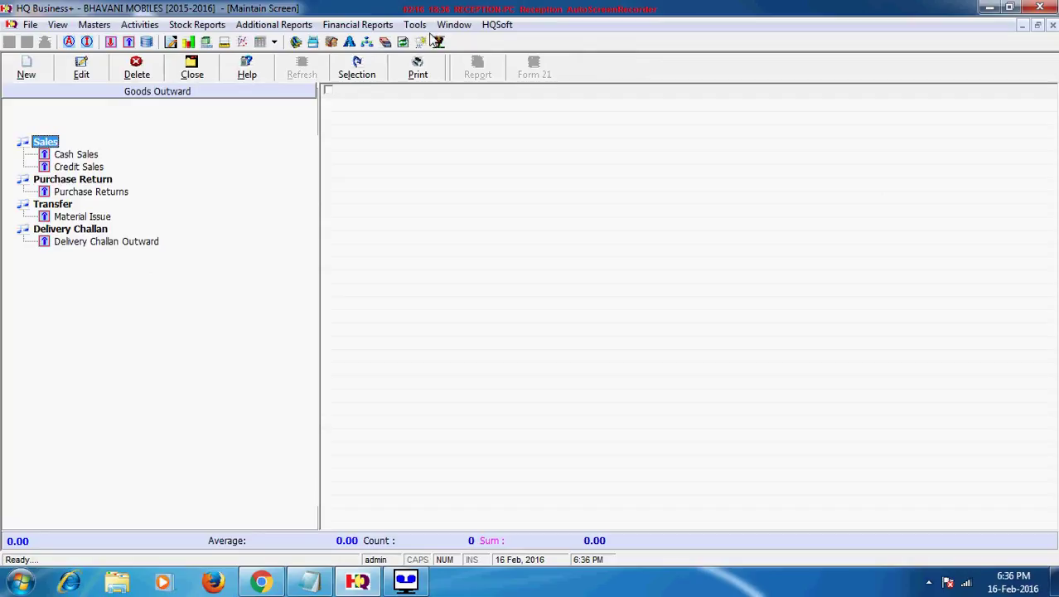
pyautogui.click(464, 25)
pyautogui.click(494, 134)
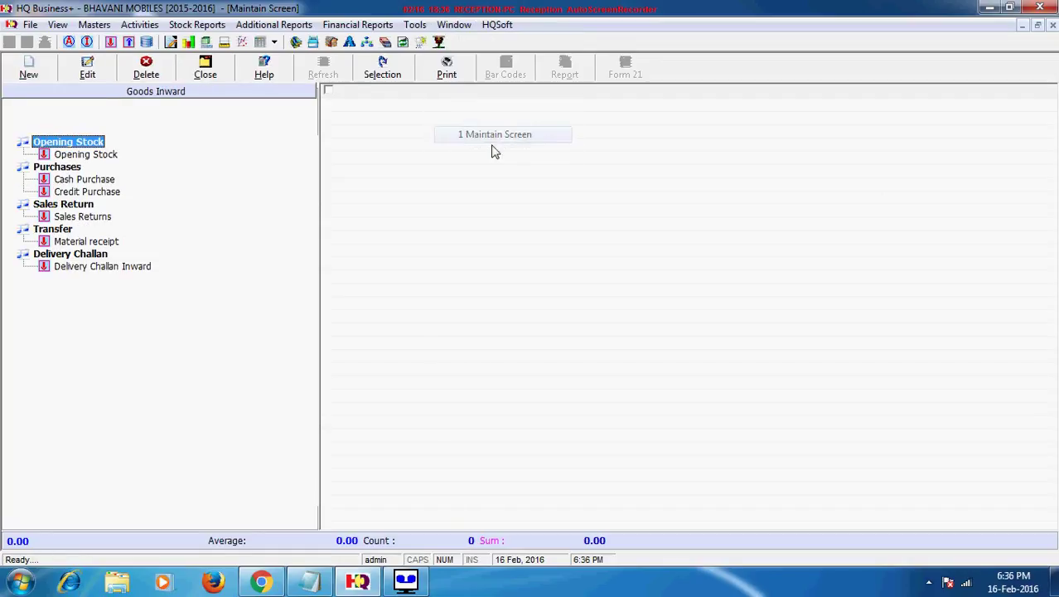
pyautogui.click(454, 25)
pyautogui.click(492, 152)
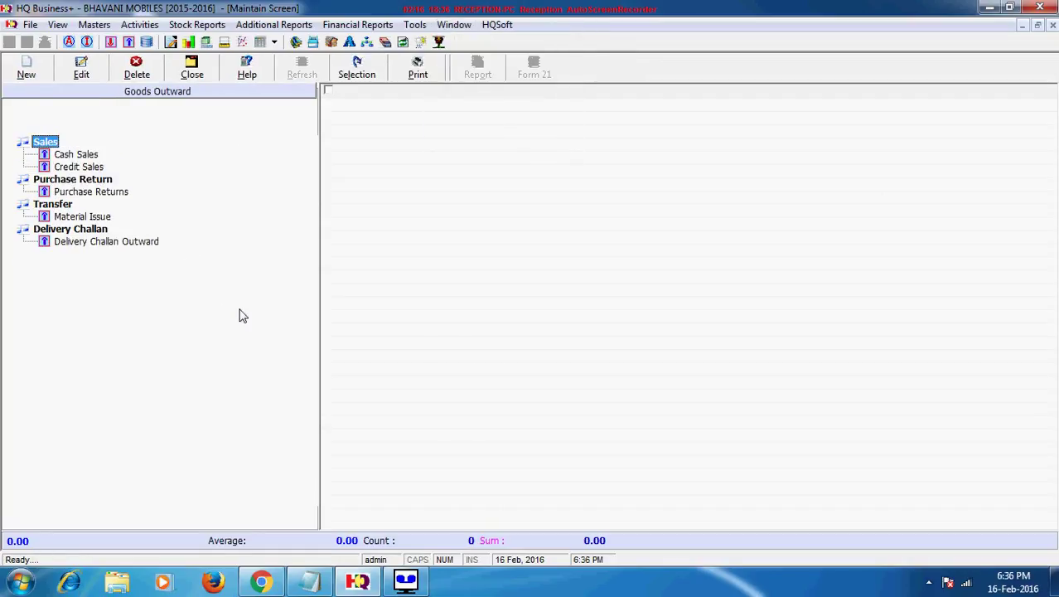
pyautogui.click(186, 73)
pyautogui.click(206, 73)
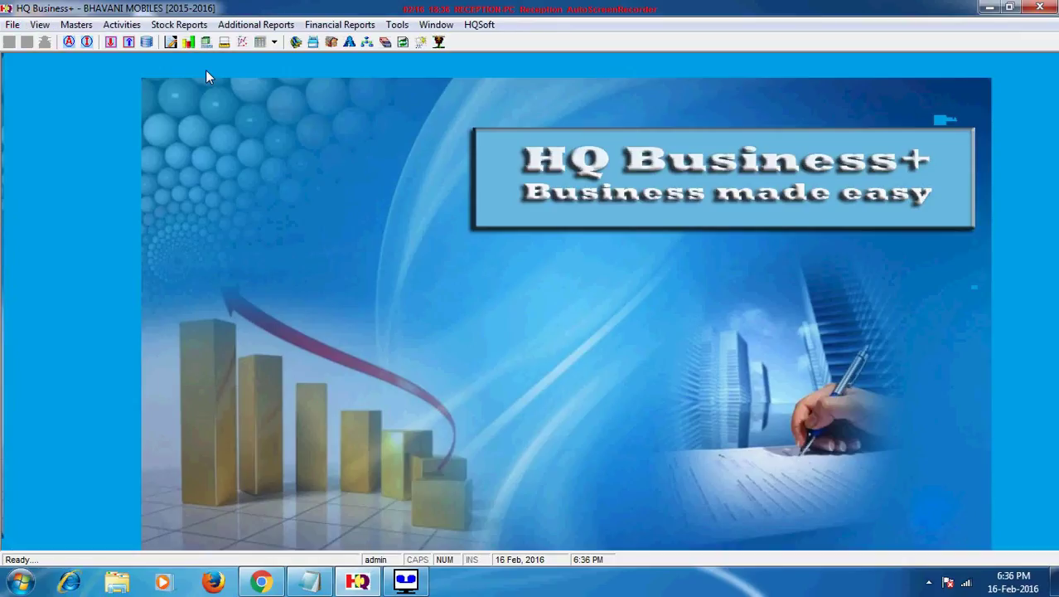